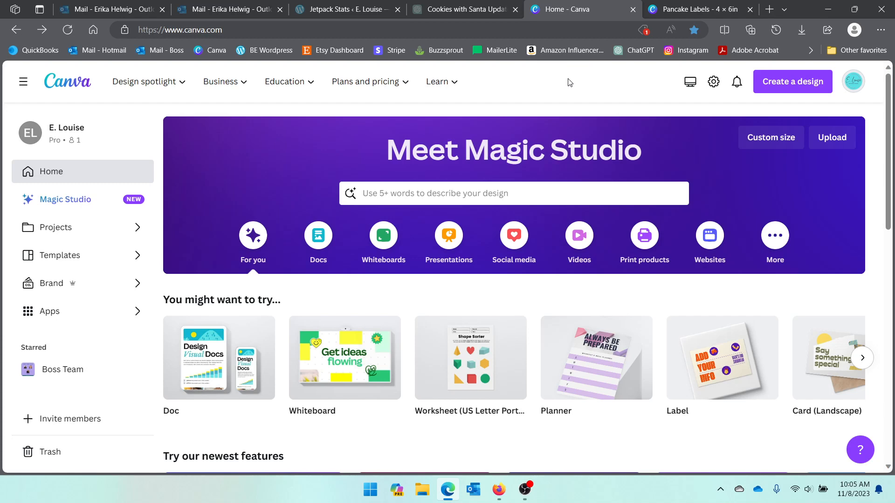
Search the templates for "ingredient labels"
left_click(498, 195)
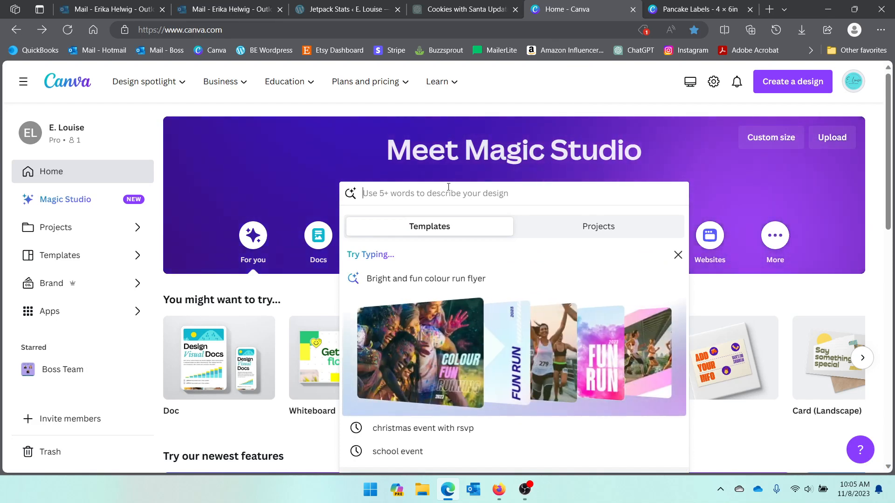
type("ingredient labels")
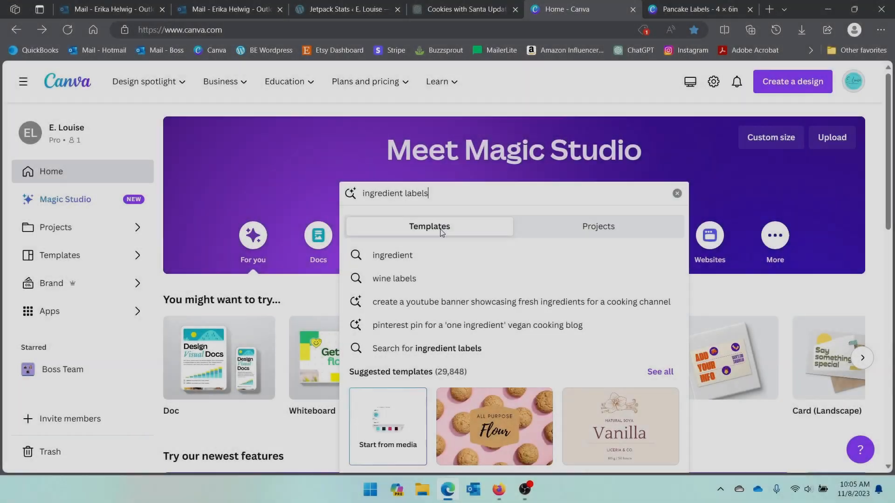
key("Return")
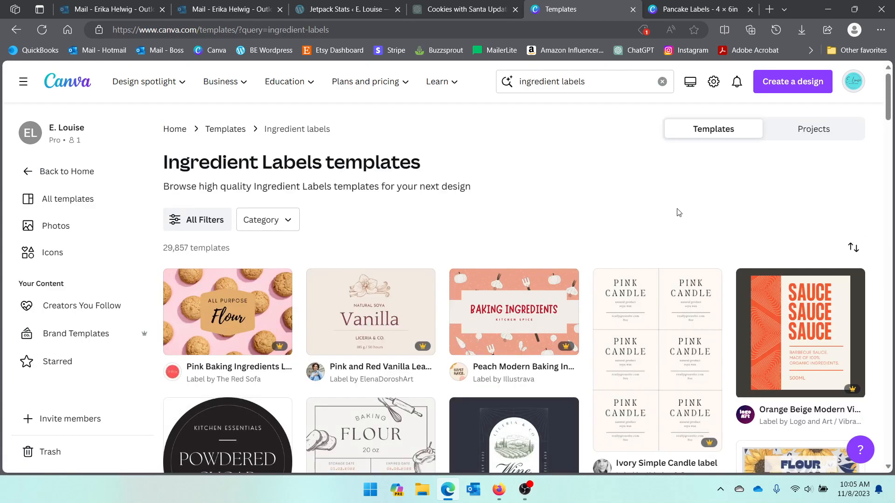
Find the Beige Blue Vintage Organic Soap Label template among the results and open it for customizing
scroll(678, 213, "down", 6)
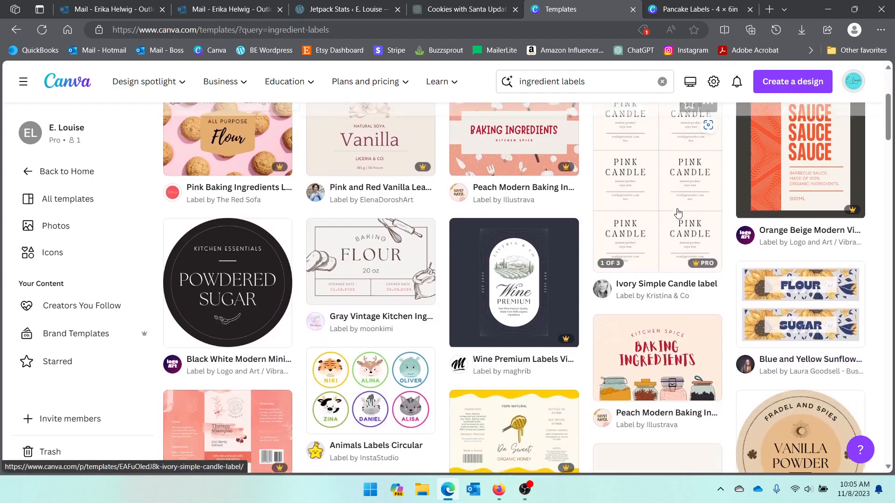
scroll(678, 213, "down", 3)
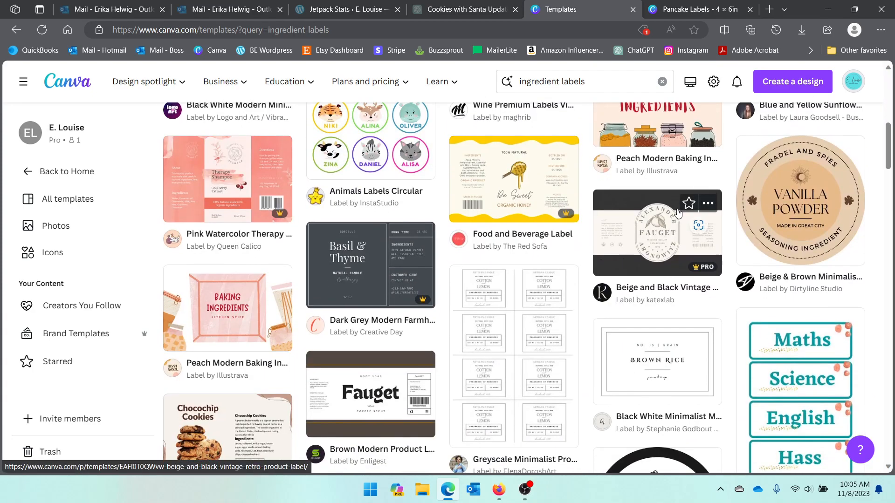
scroll(678, 212, "down", 1)
scroll(678, 213, "down", 2)
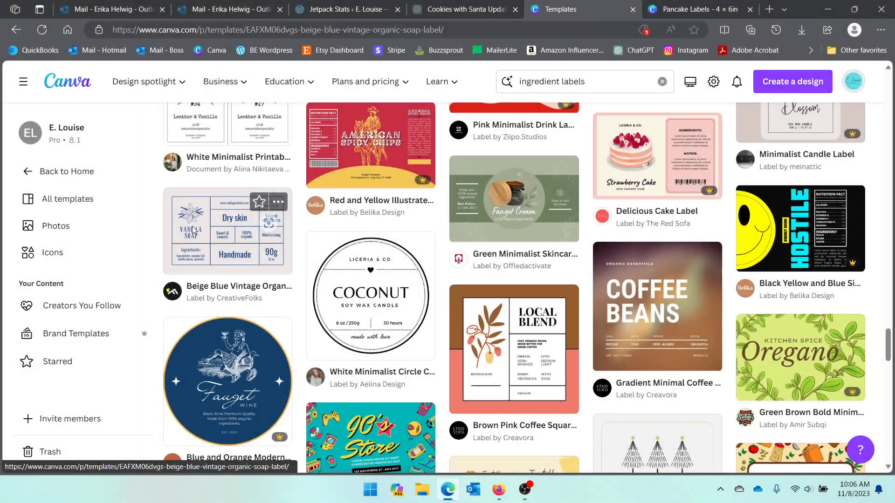
left_click(193, 230)
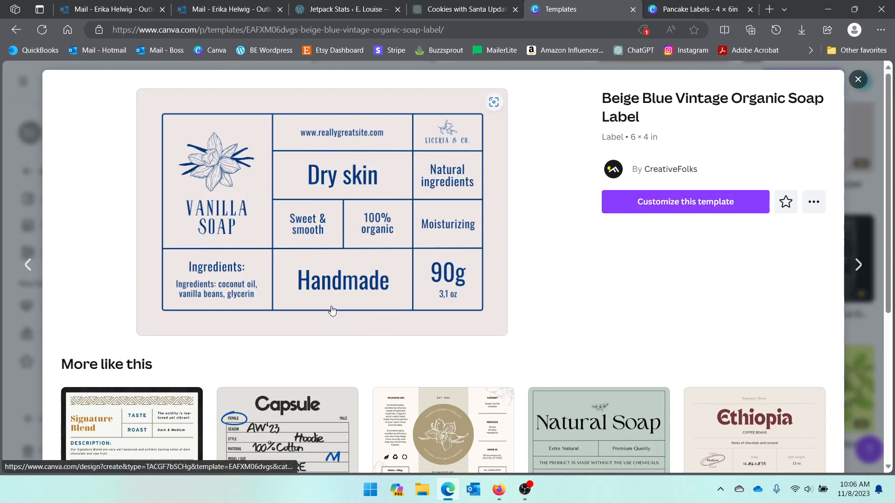
scroll(680, 291, "down", 4)
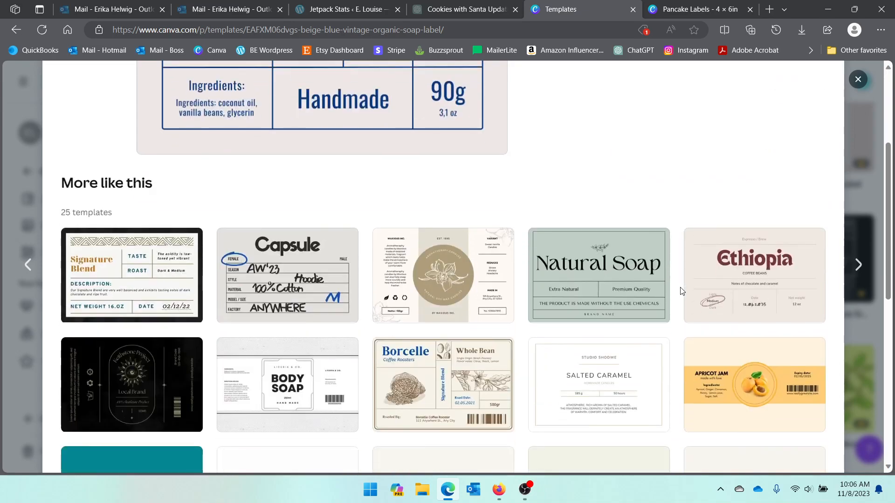
scroll(680, 291, "down", 1)
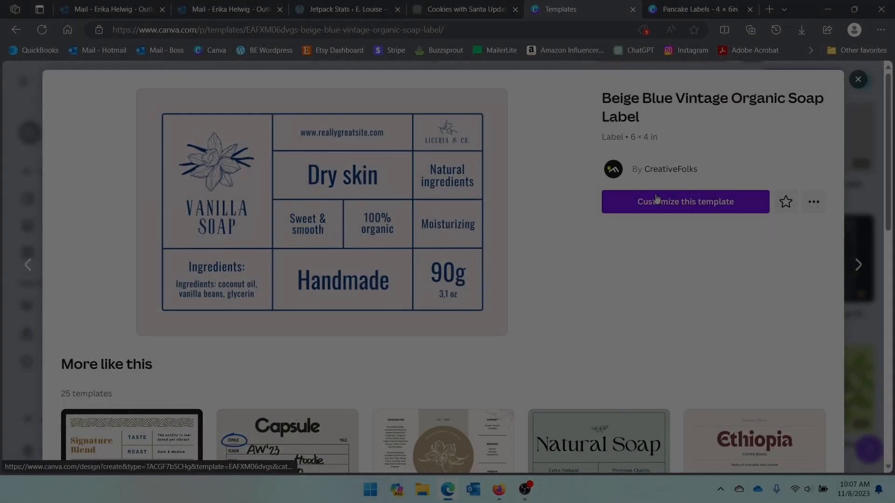
left_click(656, 198)
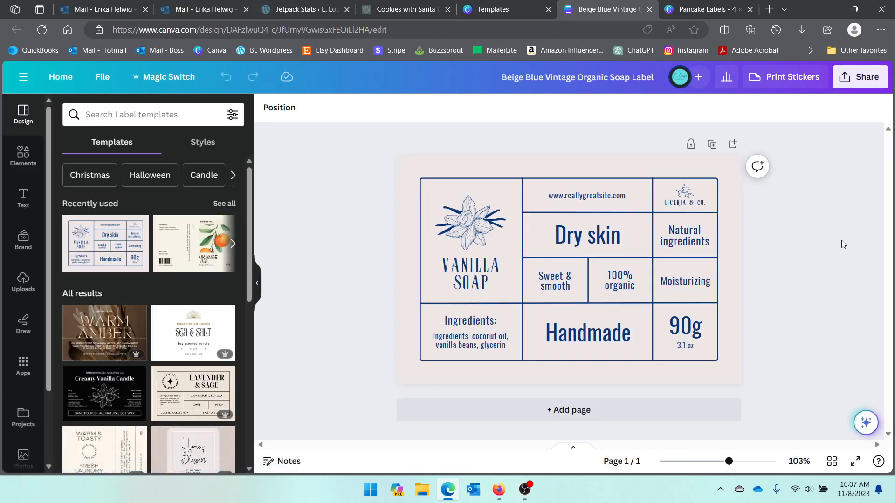
Duplicate the label page and compare the copy with page 1
left_click(712, 145)
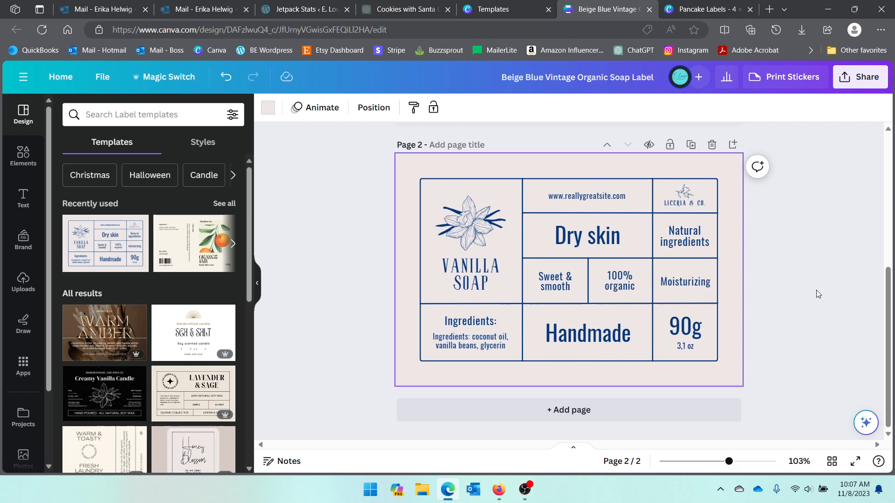
scroll(815, 290, "up", 5)
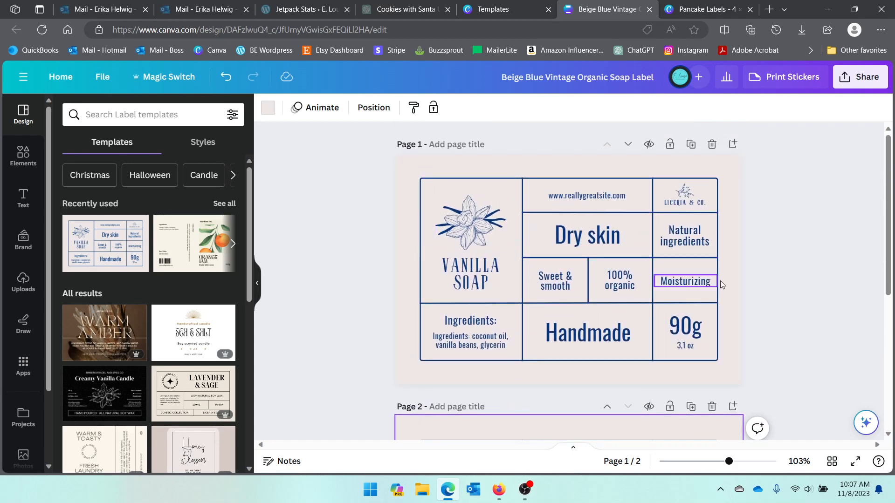
scroll(806, 322, "down", 5)
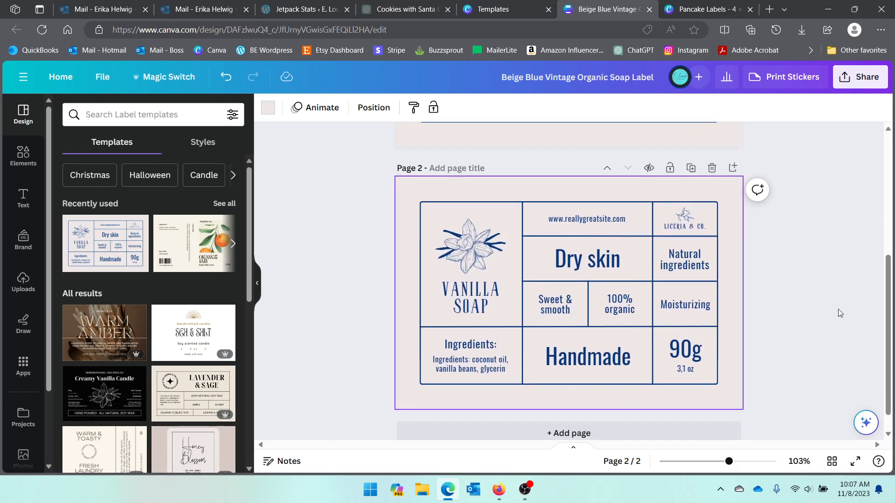
scroll(837, 306, "up", 5)
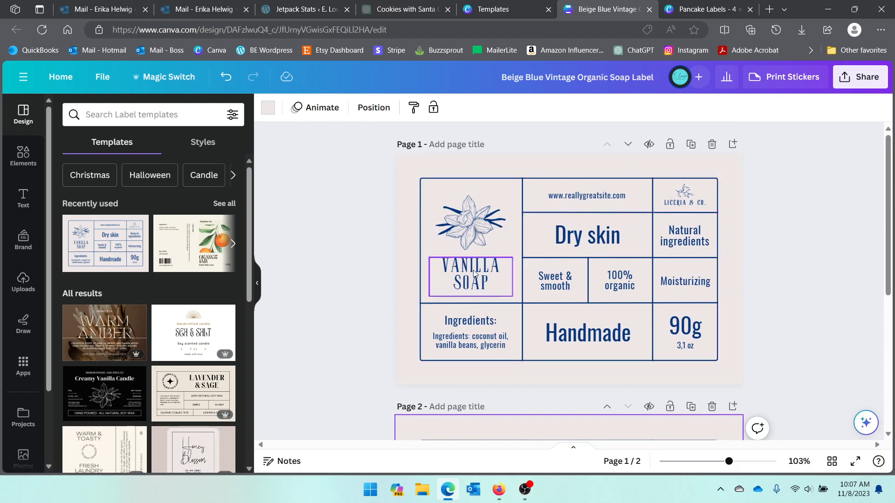
Examine the font choices, text colors and brand kit available for the VANILLA SOAP title on page 1
left_click(466, 339)
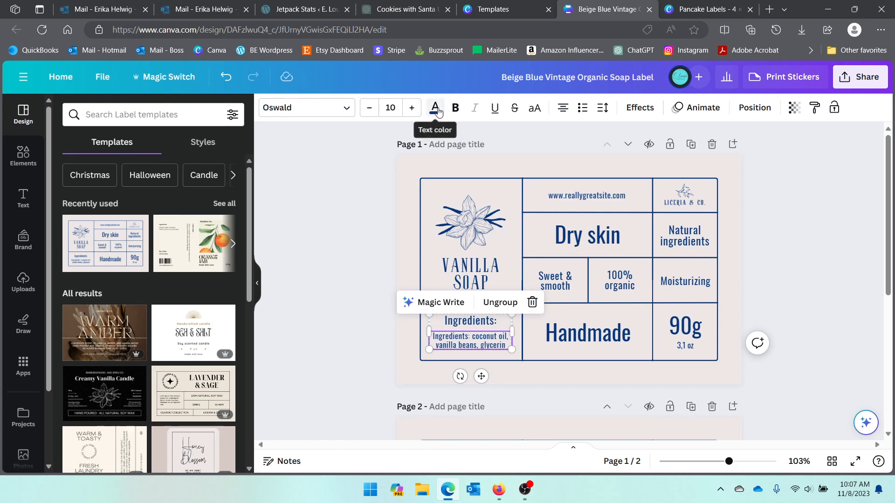
left_click(487, 271)
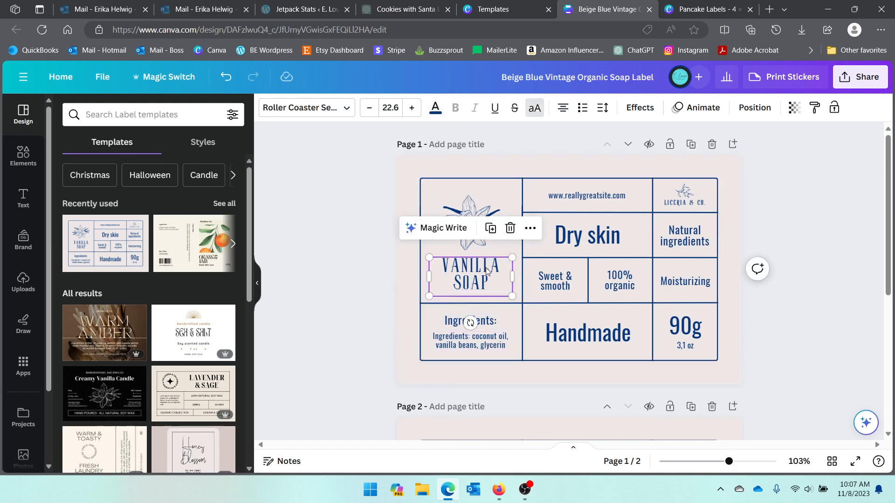
left_click(317, 109)
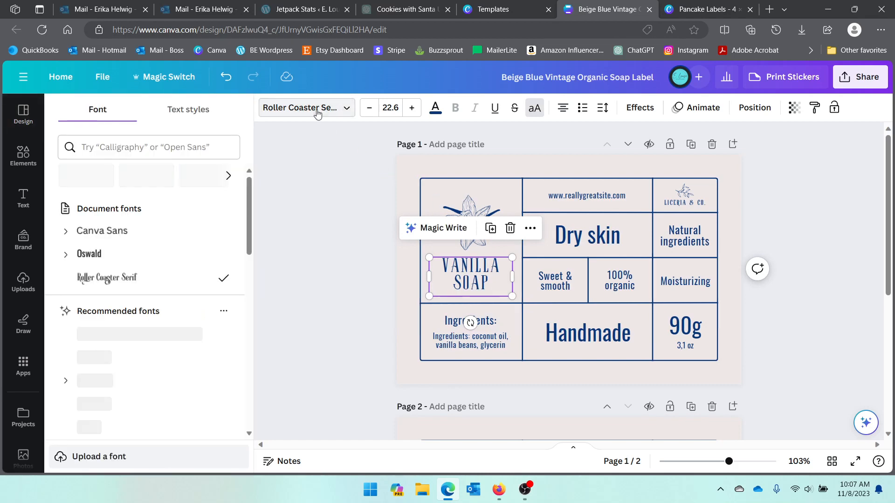
scroll(130, 247, "down", 4)
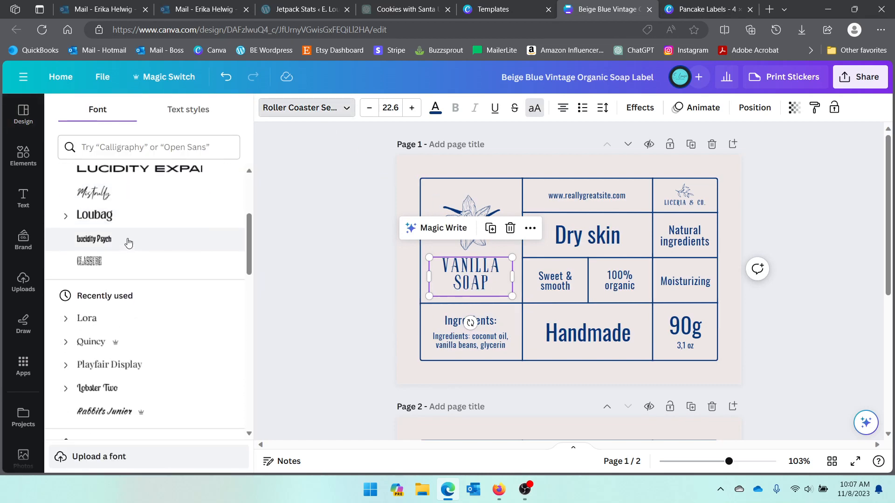
scroll(127, 243, "down", 5)
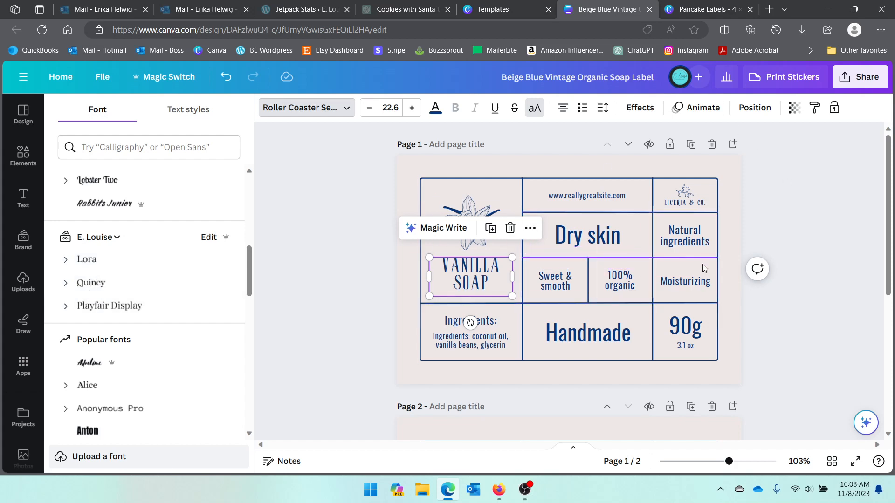
left_click(435, 109)
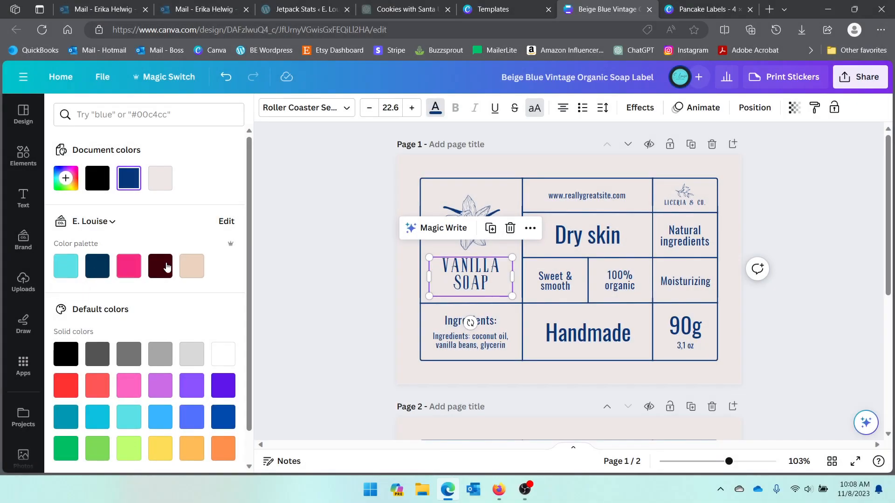
left_click(20, 240)
scroll(136, 305, "down", 1)
scroll(137, 305, "down", 3)
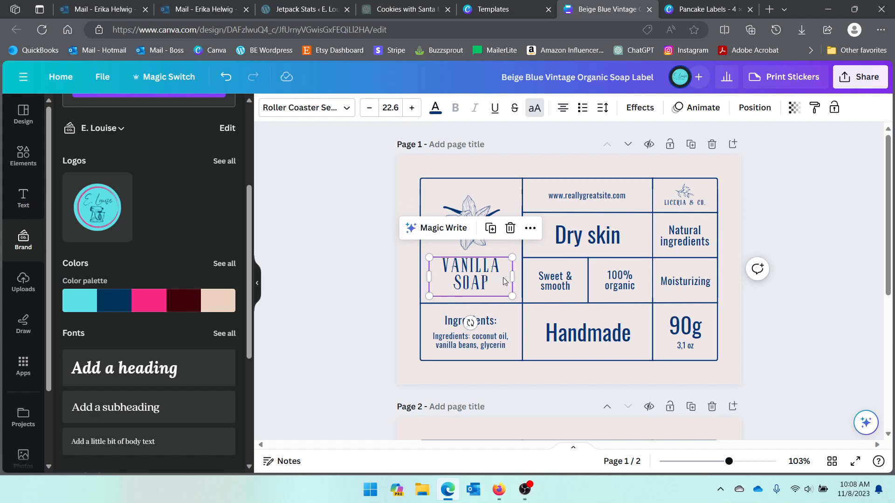
Change the VANILLA SOAP title on page 1 to the Lora font and reduce its size until each word fits on its own line
double_click(468, 270)
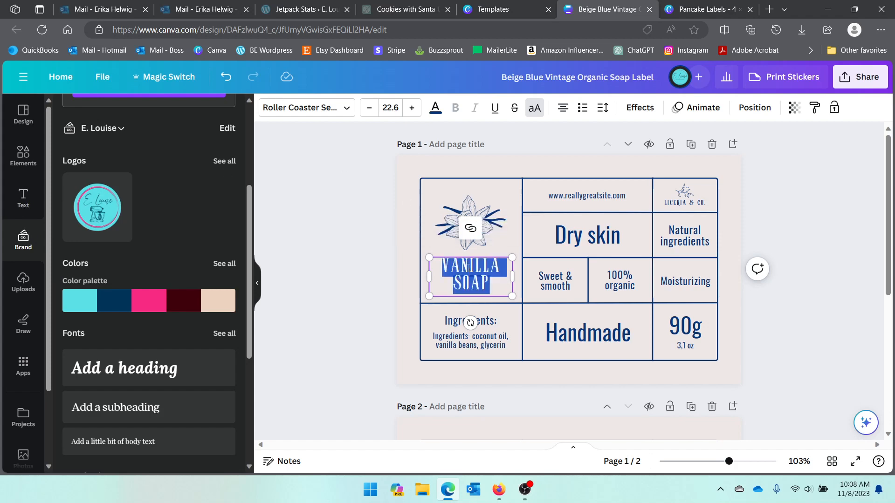
left_click(300, 108)
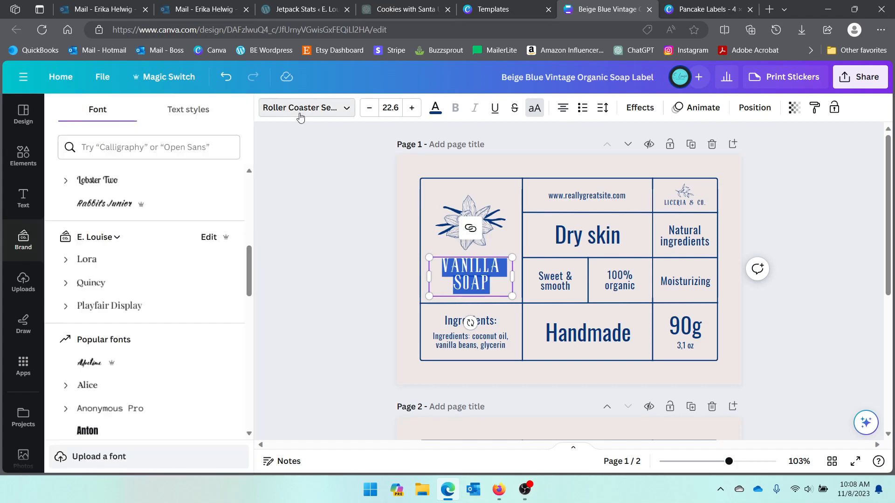
left_click(104, 260)
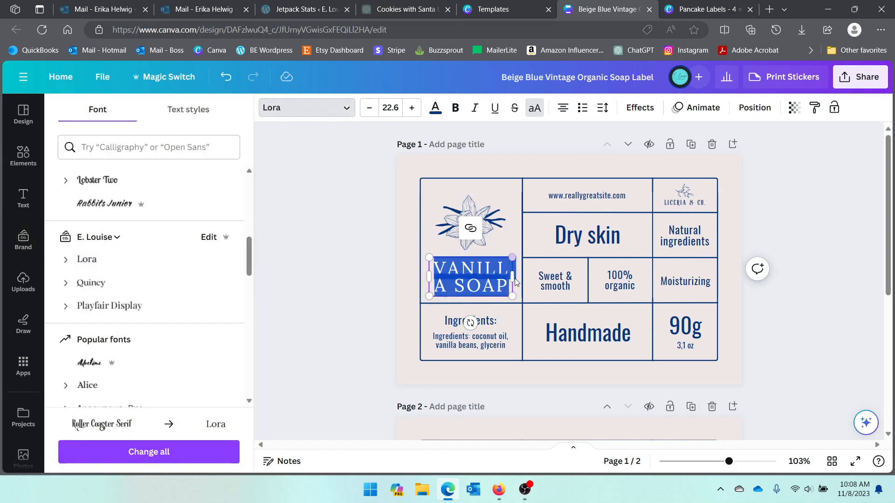
left_click(369, 108)
left_click(368, 108)
left_click(369, 108)
left_click(369, 108)
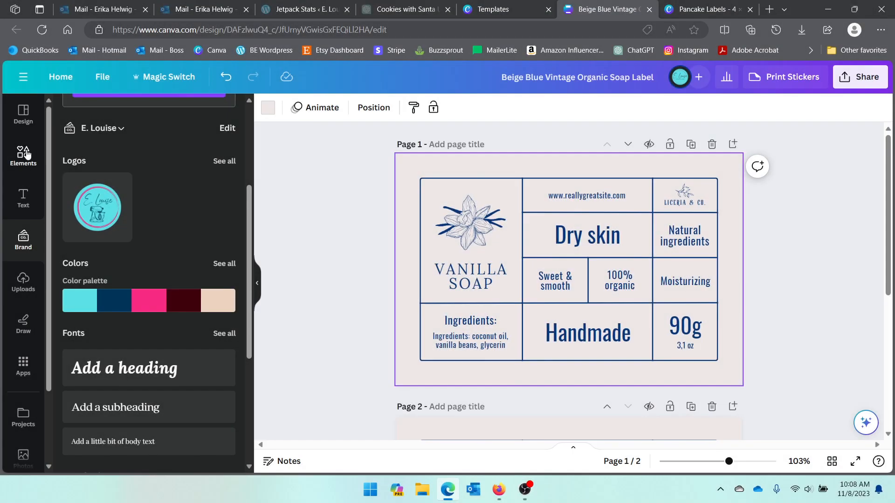
Search the elements for "cinnamon" and try placing the line-drawn cinnamon sticks graphic on the label
left_click(27, 154)
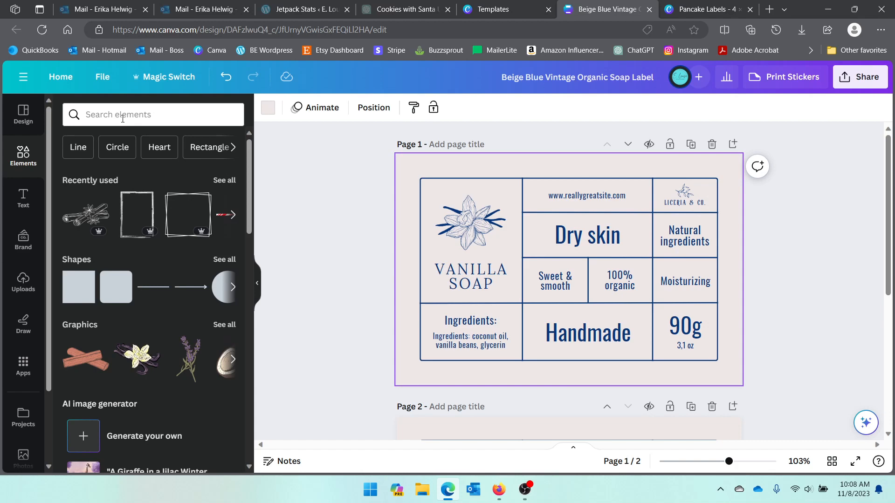
left_click(141, 116)
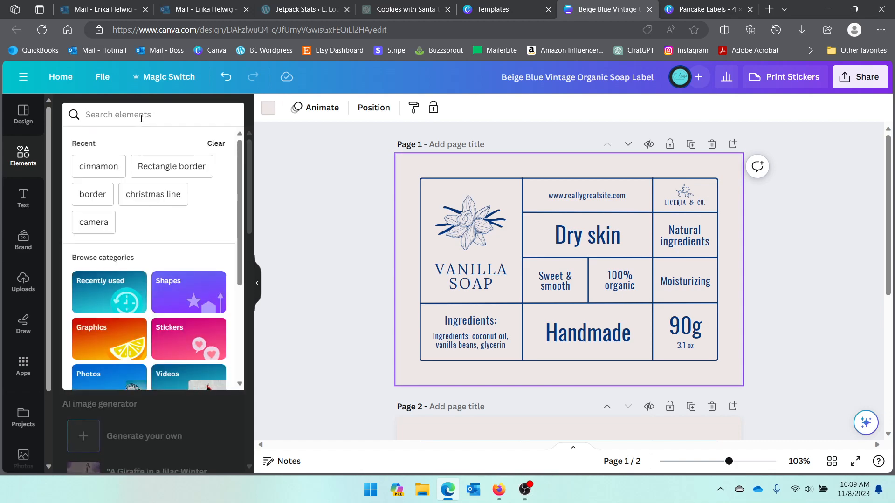
left_click(99, 167)
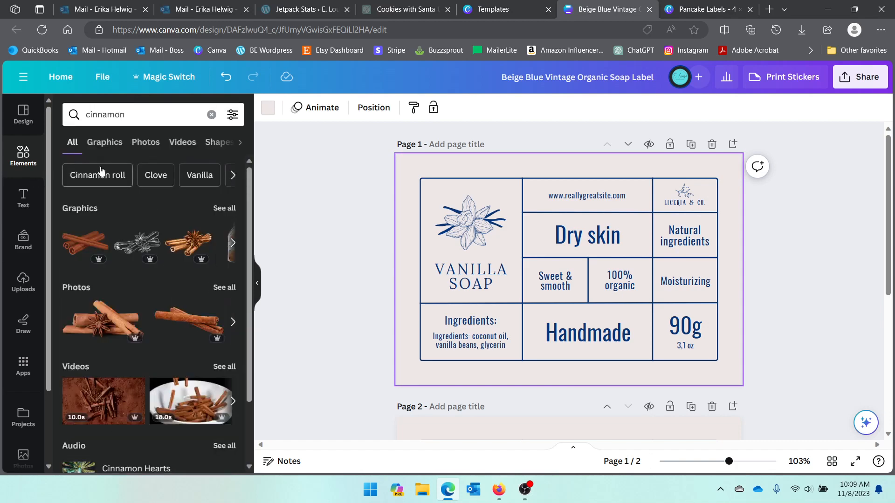
left_click(142, 242)
left_click_drag(639, 237, 541, 264)
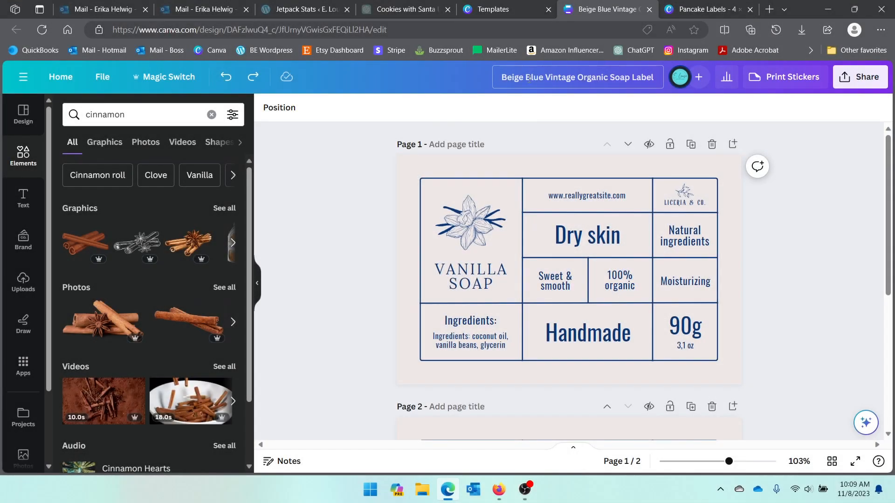
Rename the design as "Vanilla Soap Label"
left_click_drag(503, 77, 655, 82)
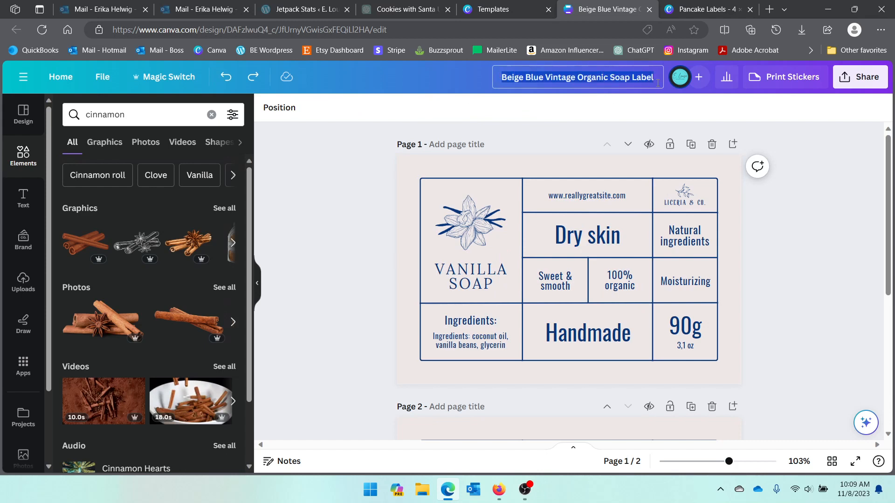
type("Vanilla Soap Label")
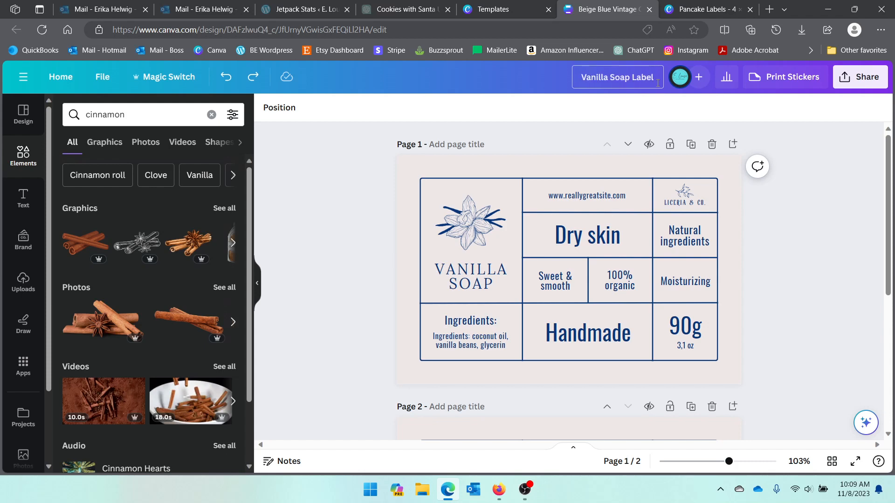
key("Return")
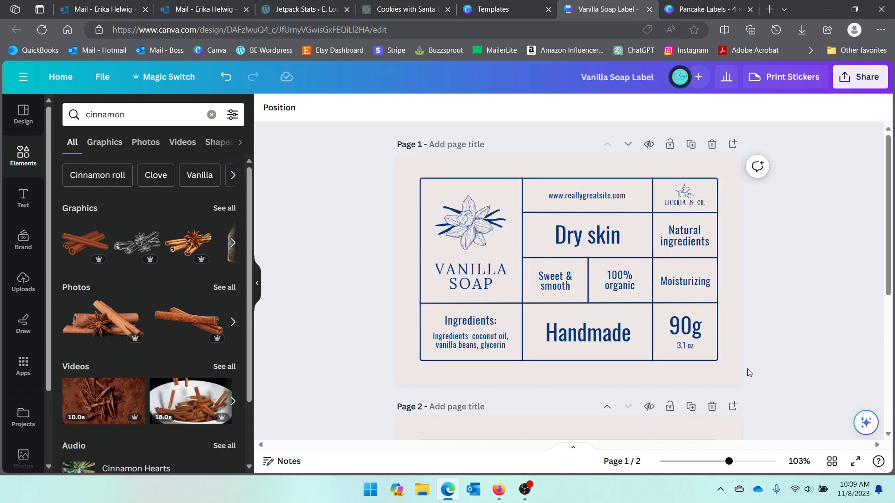
Delete the duplicated second page from the design
scroll(729, 367, "down", 4)
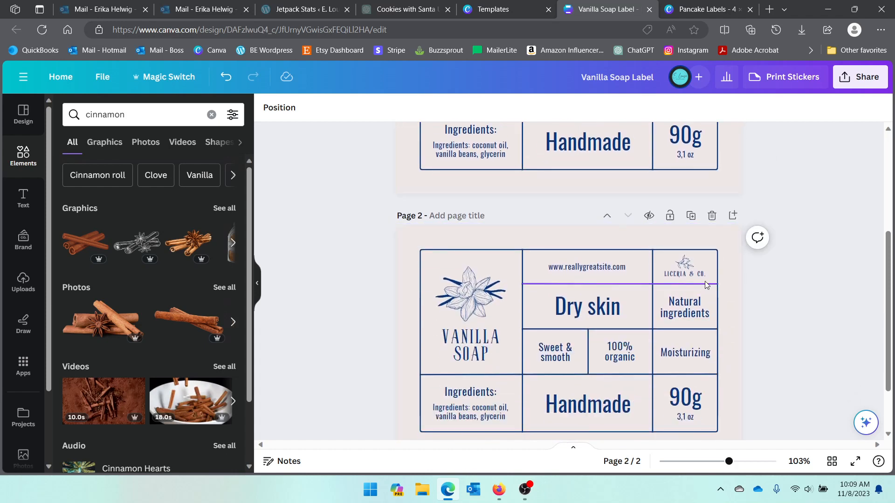
left_click(712, 215)
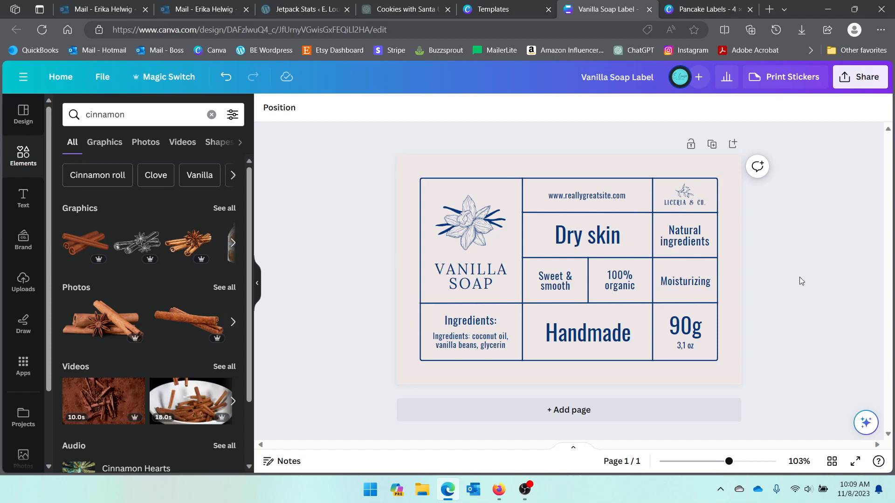
Download the label design in the PDF Print format with the Flatten PDF option enabled
left_click(868, 78)
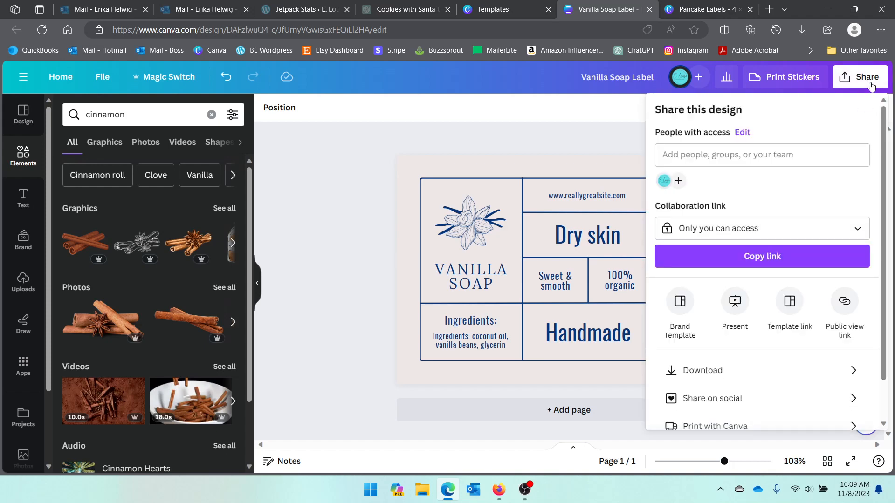
left_click(699, 372)
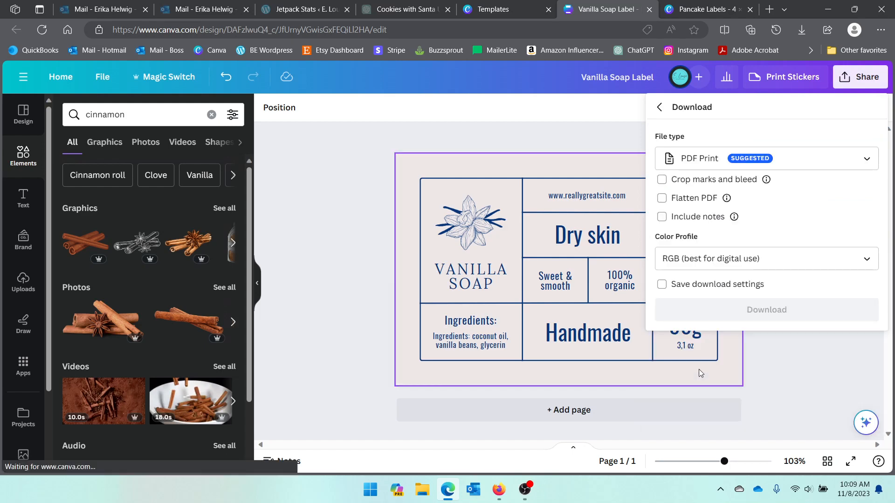
left_click(709, 168)
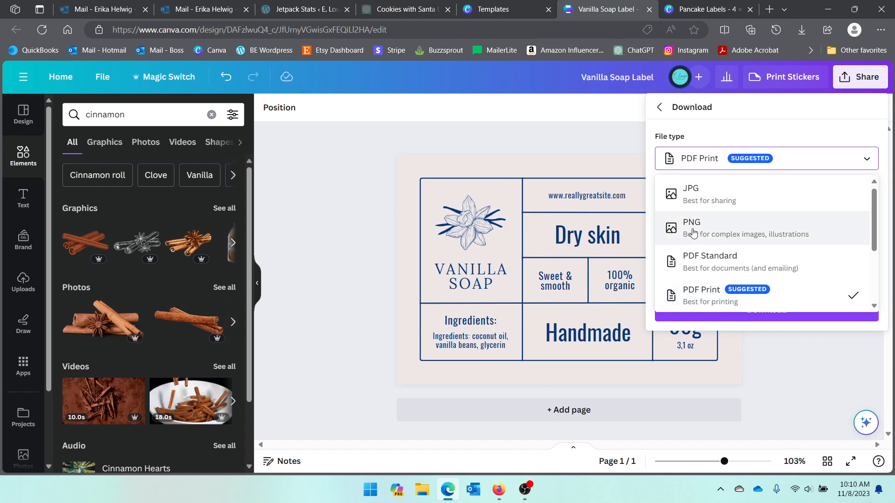
scroll(692, 230, "down", 1)
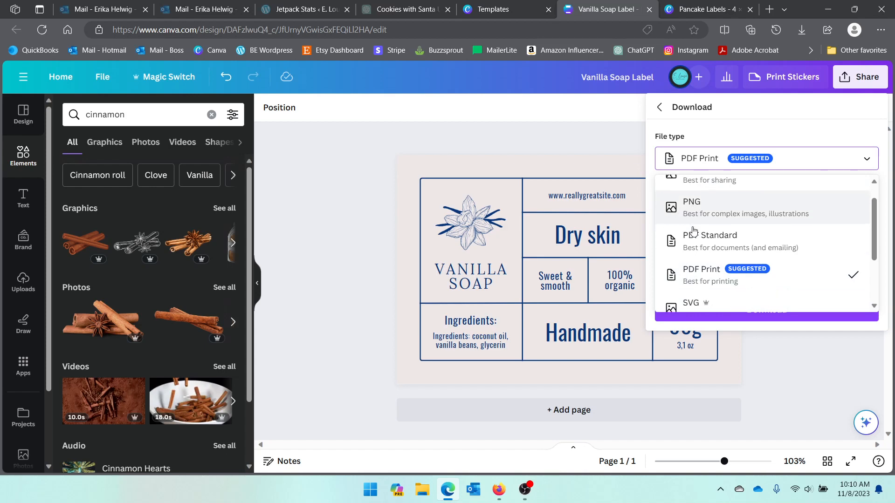
left_click(721, 288)
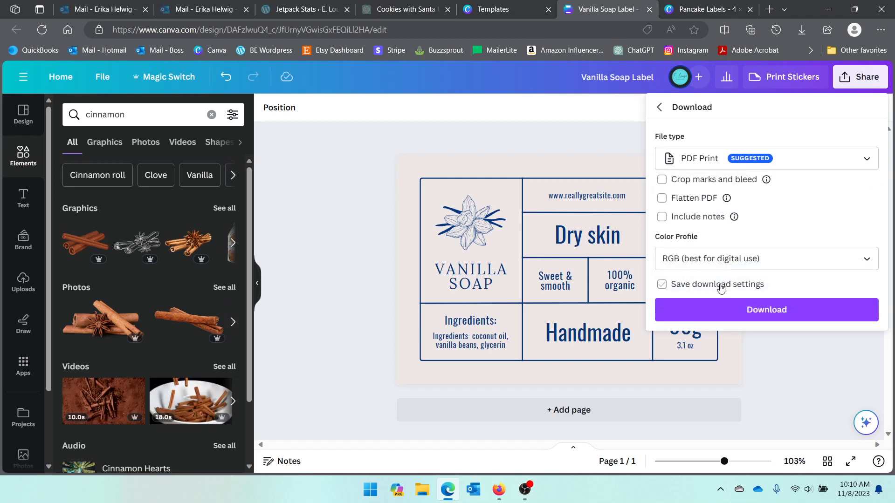
mouse_move(725, 204)
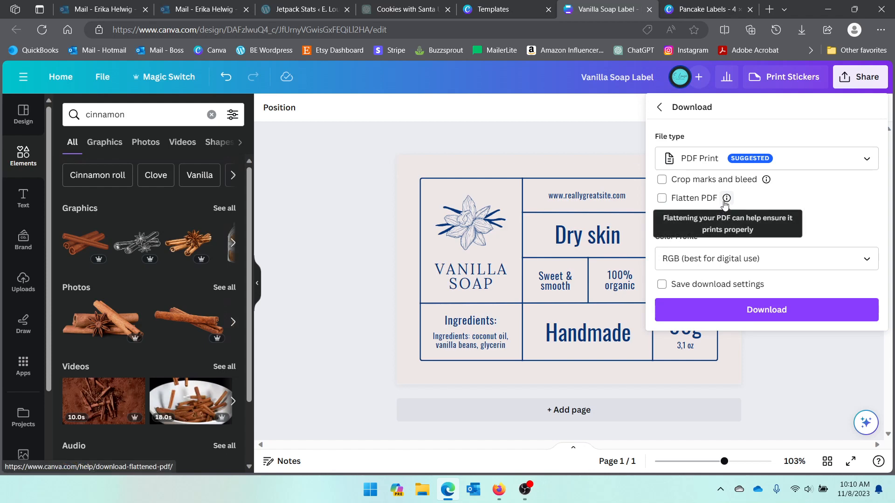
left_click(662, 198)
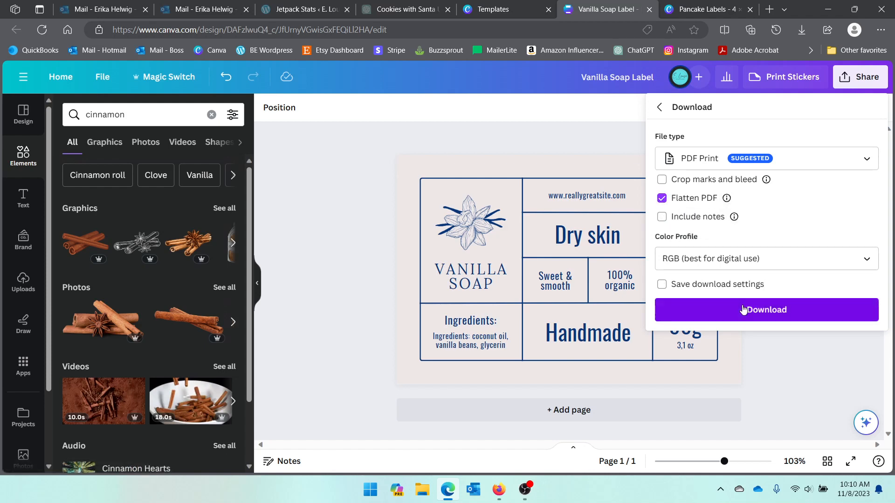
left_click(735, 318)
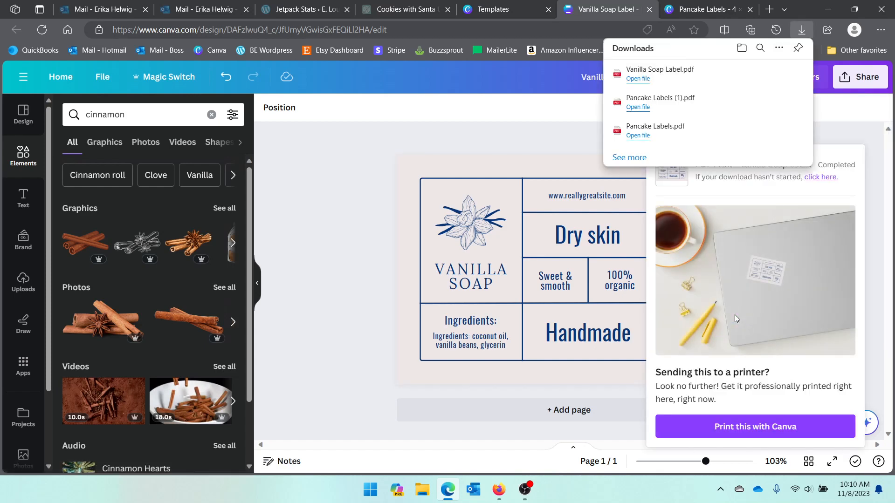
Open the downloaded Vanilla Soap Label.pdf to check it, and return to the label design
left_click(640, 80)
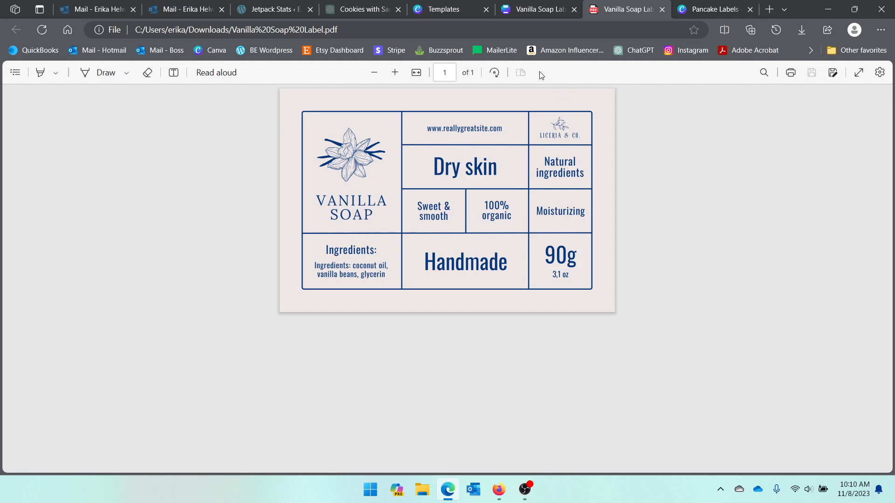
left_click(521, 14)
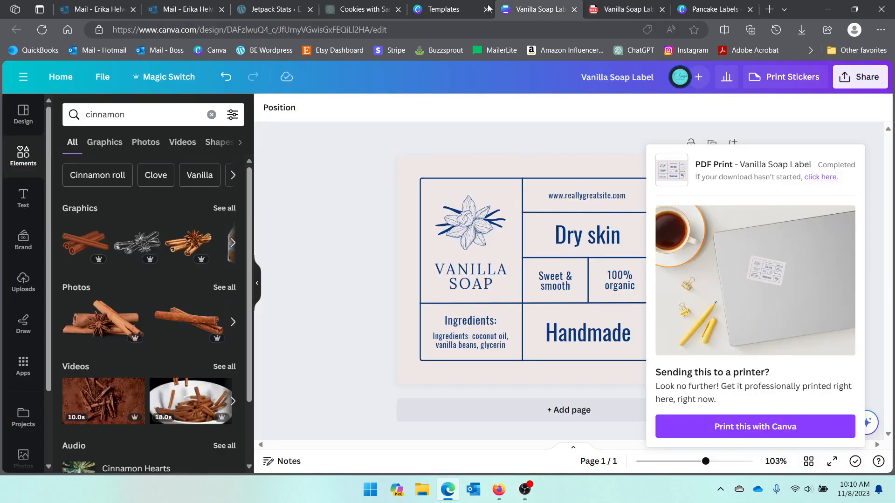
left_click(444, 160)
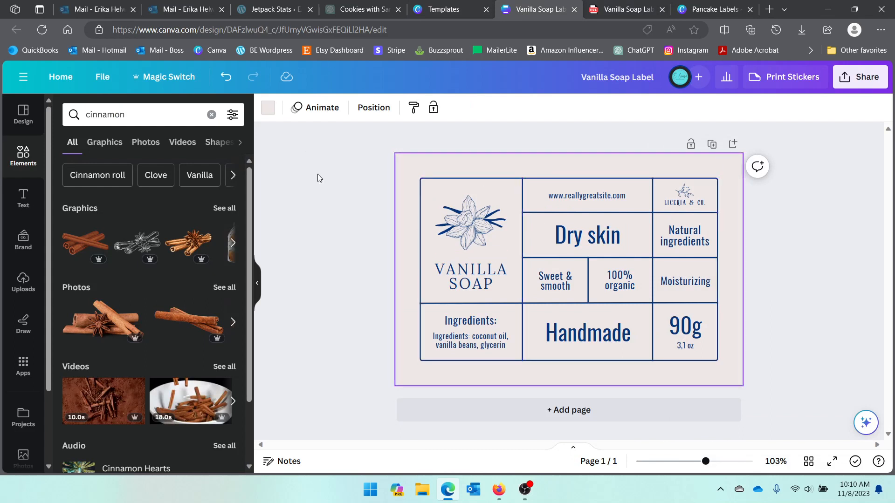
Create a resized copy of the label at 4 × 6 in with Magic Switch and open the copy
left_click(155, 87)
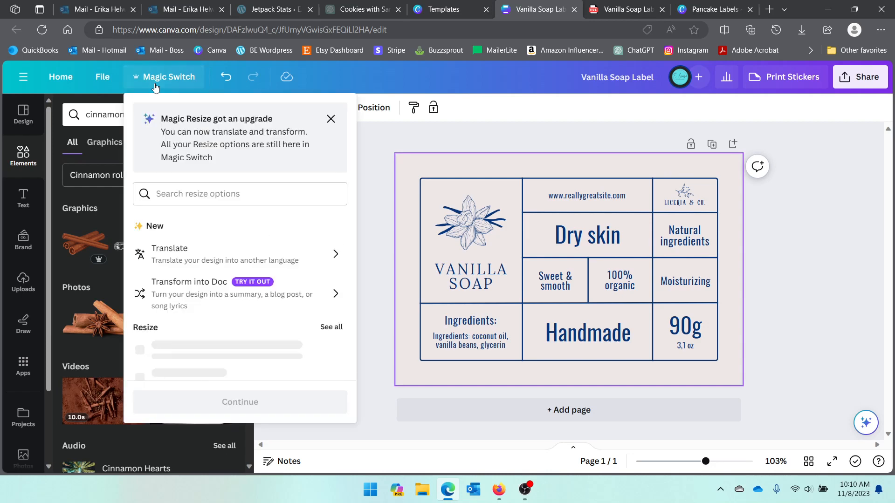
scroll(266, 224, "down", 3)
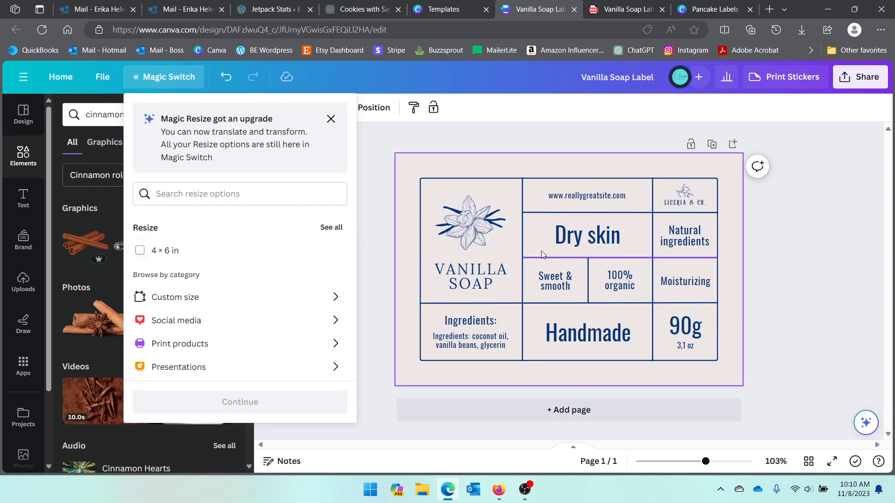
left_click(140, 252)
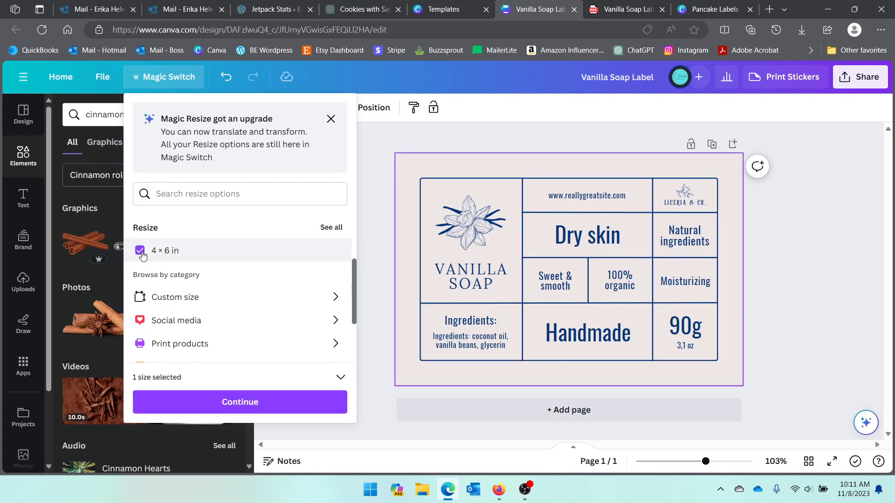
left_click(250, 402)
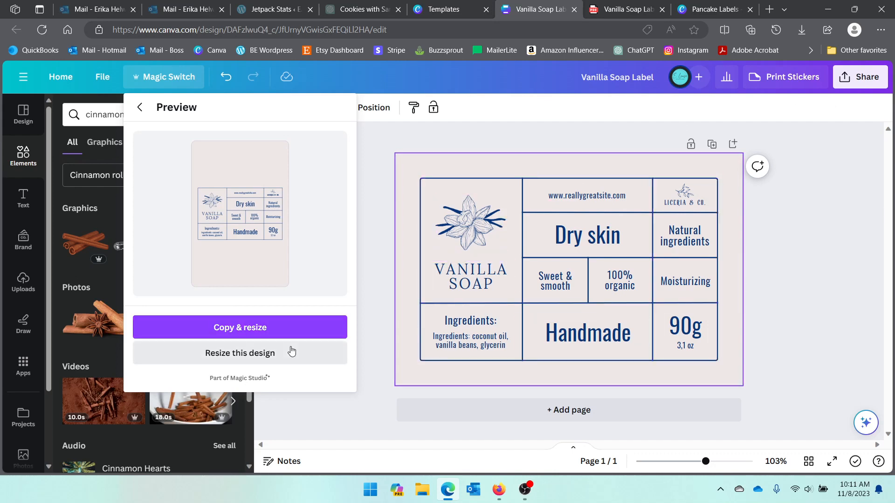
left_click(247, 328)
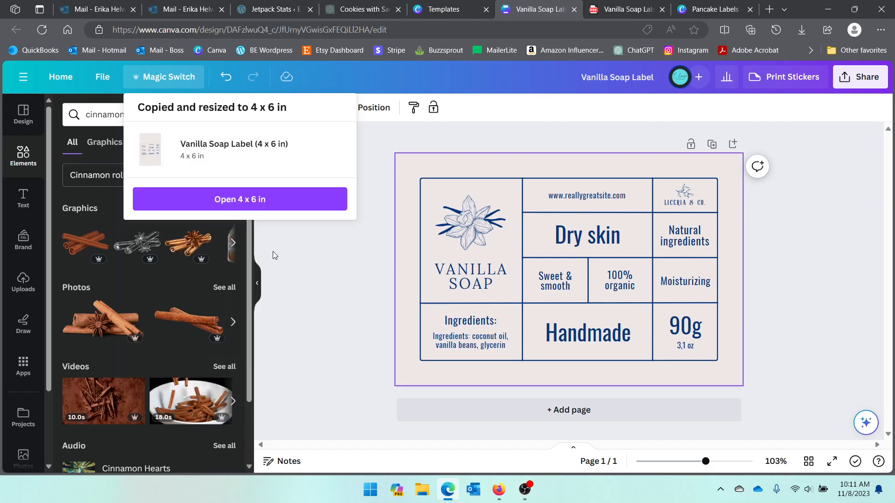
left_click(243, 201)
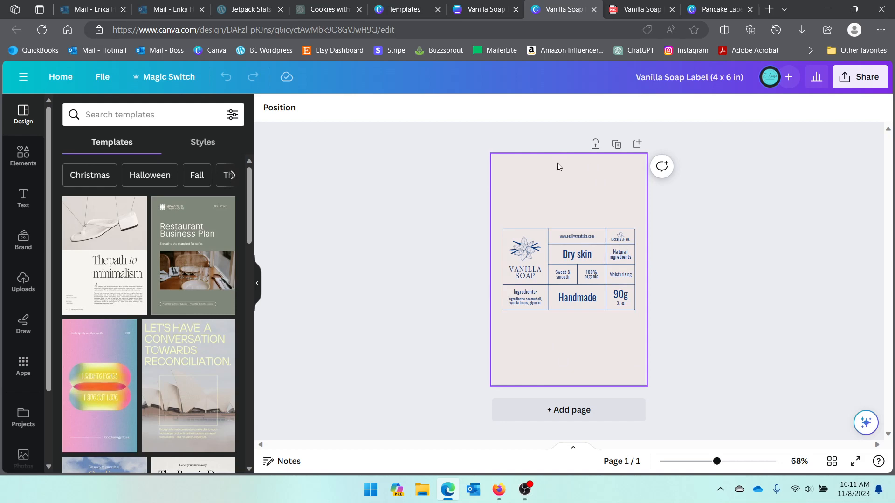
left_click(569, 235)
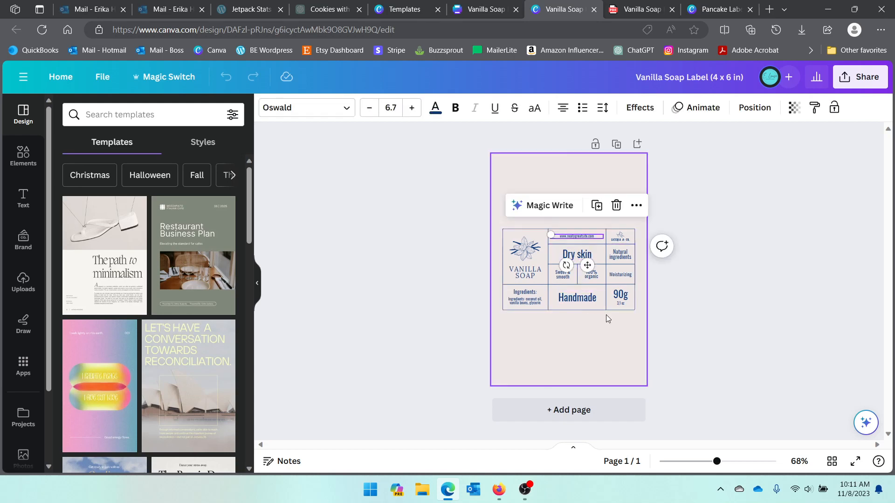
left_click(510, 231)
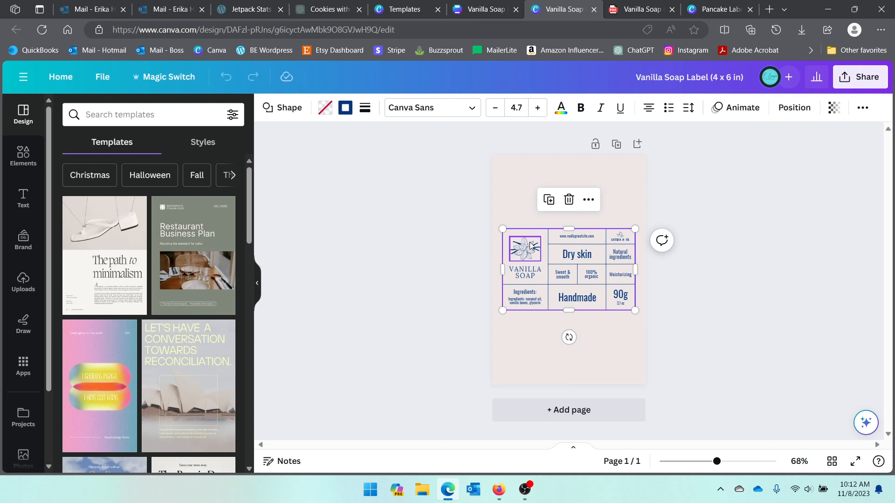
left_click(695, 314)
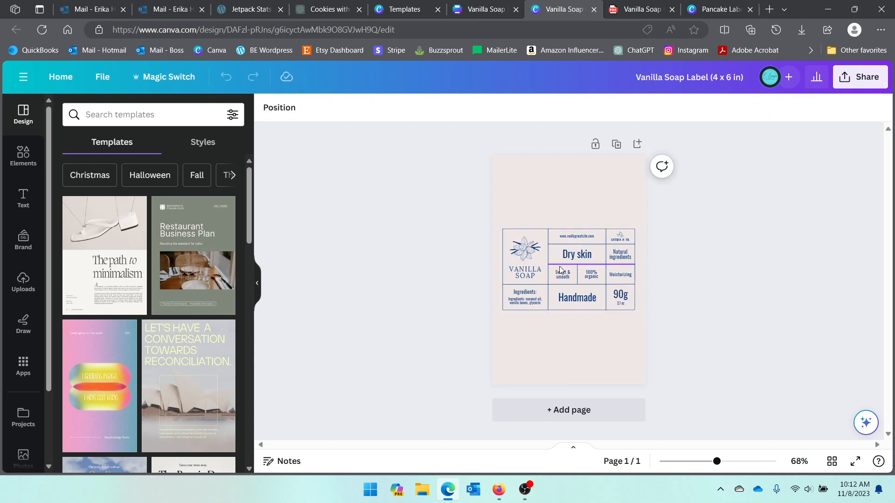
Select the label's frame, dividing lines, flower and logo graphics and all its text boxes, and group them
left_click(525, 231)
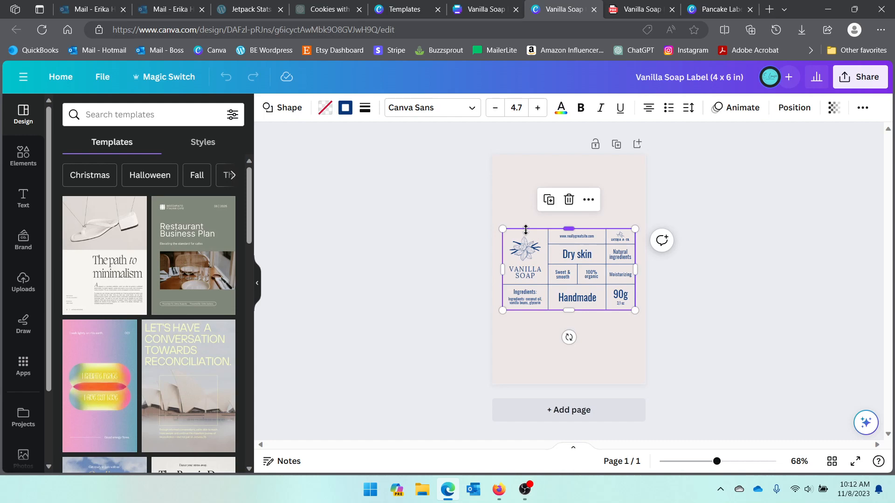
left_click(525, 243, "shift")
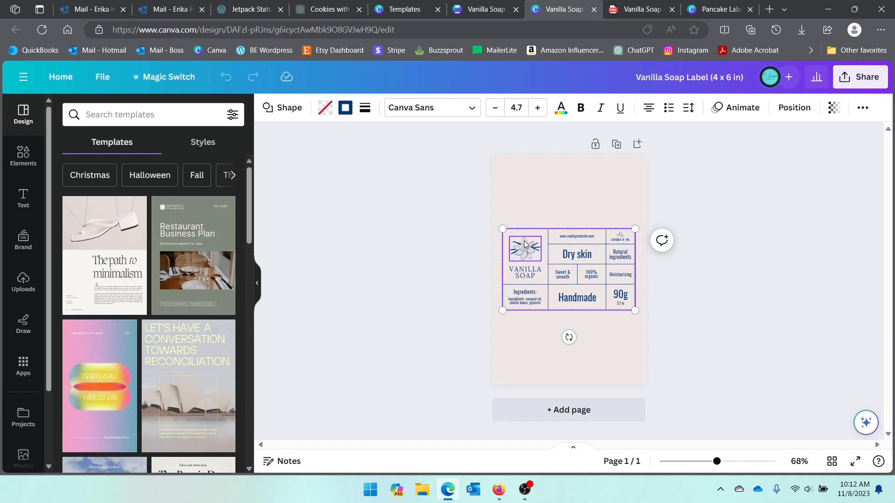
left_click(528, 271, "shift")
left_click(530, 293, "shift")
left_click(580, 302, "shift")
left_click(617, 298, "shift")
left_click(629, 276, "shift")
left_click(626, 257, "shift")
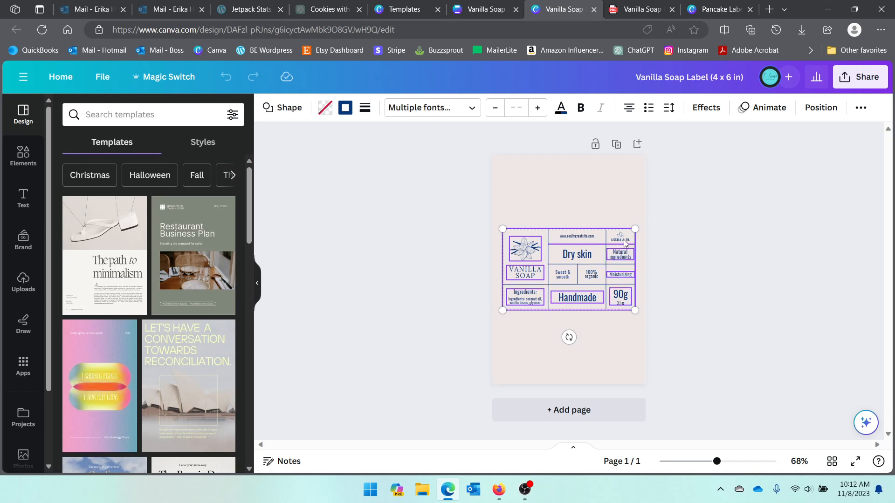
left_click(615, 241, "shift")
left_click(577, 253, "shift")
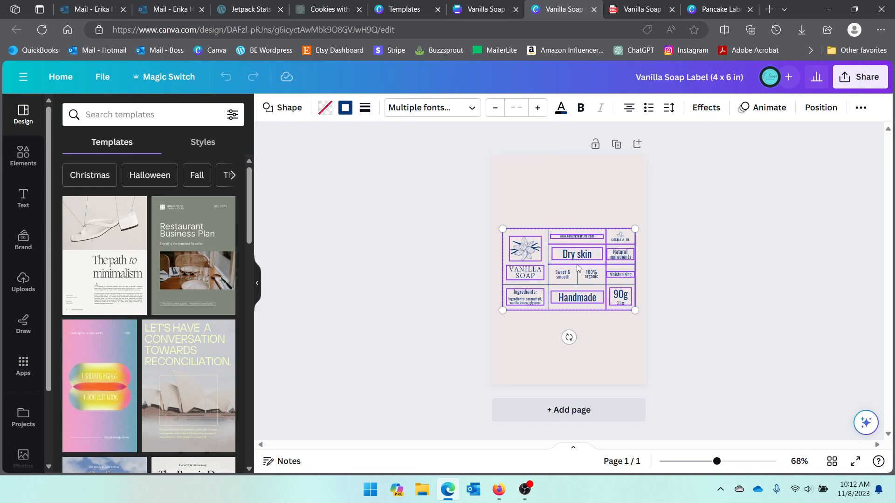
left_click(591, 275, "shift")
left_click(577, 273, "shift")
left_click(562, 273, "shift")
left_click(547, 287, "shift")
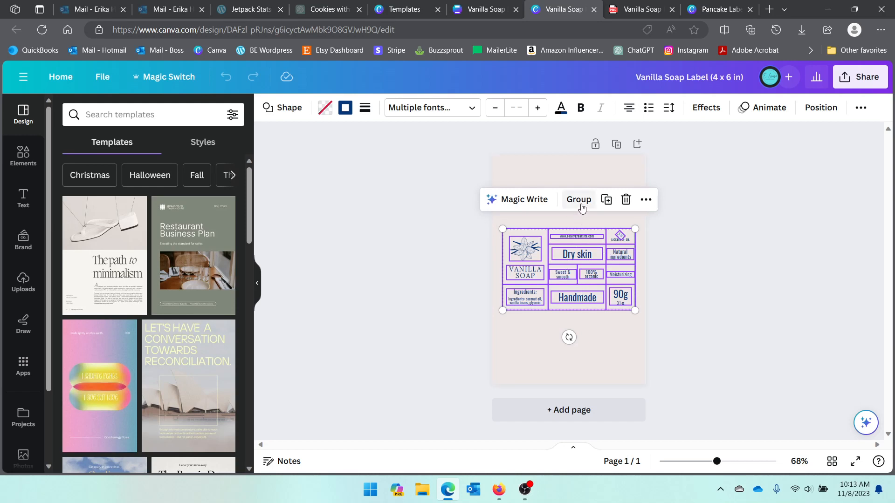
left_click(579, 201)
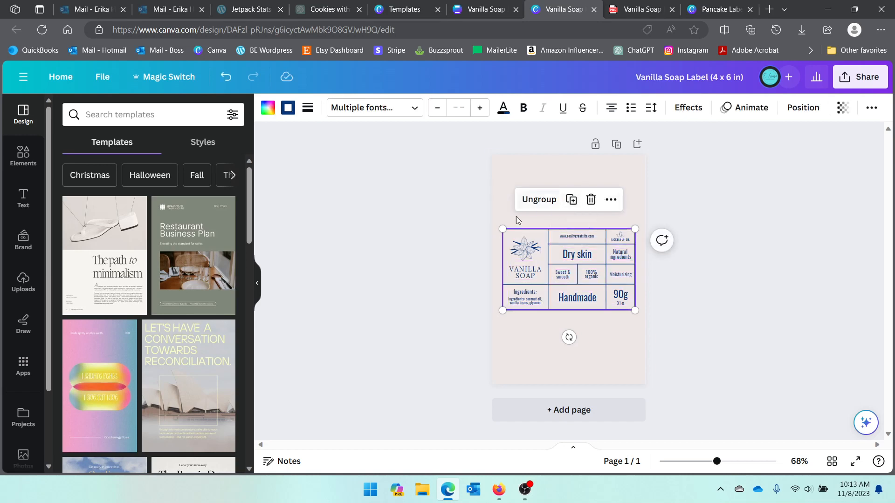
Move the grouped label down the page and delete the small company-name text left behind
left_click_drag(593, 287, 590, 320)
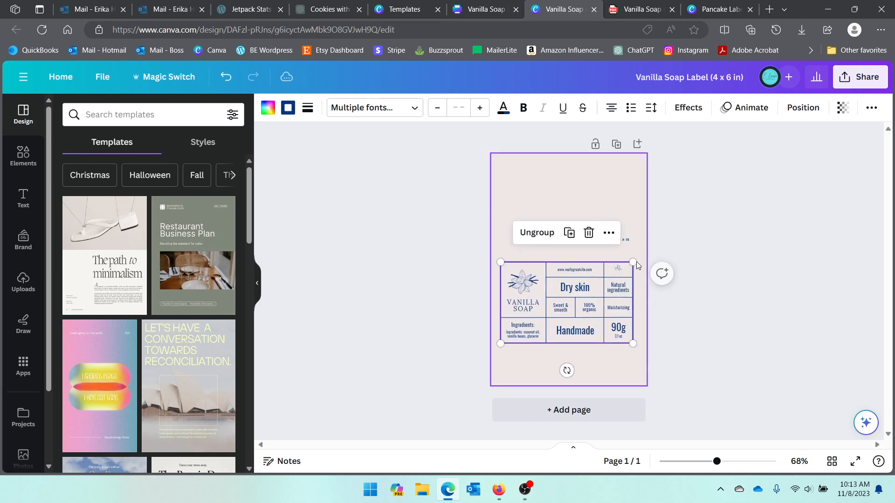
left_click(627, 240)
key("Delete")
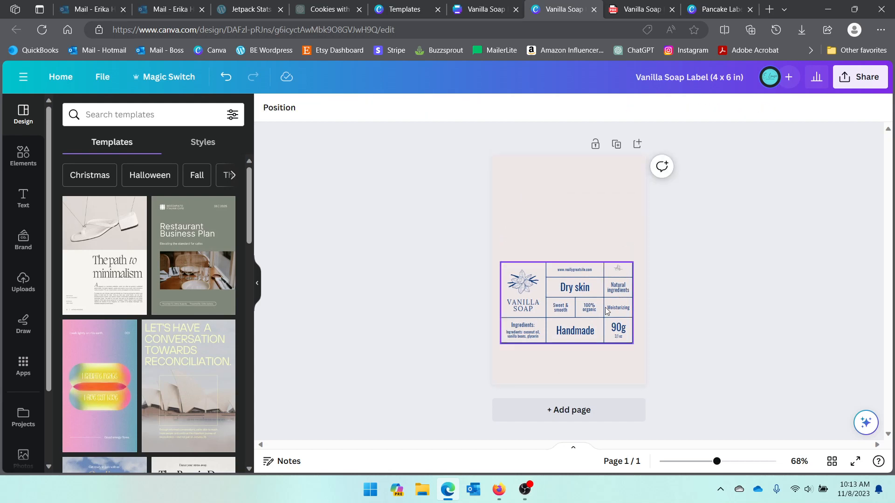
Move the grouped label to the upper edge of the page and enlarge it to about 3.74 × 2.3 in
left_click_drag(605, 320, 605, 279)
mouse_move(635, 306)
left_mouse_down()
mouse_move(584, 252)
mouse_move(626, 311)
left_mouse_up()
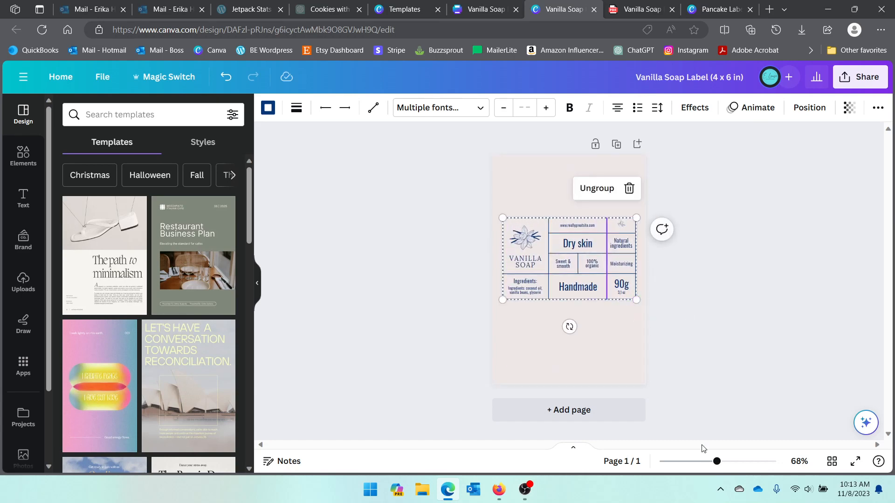
left_click_drag(716, 461, 722, 466)
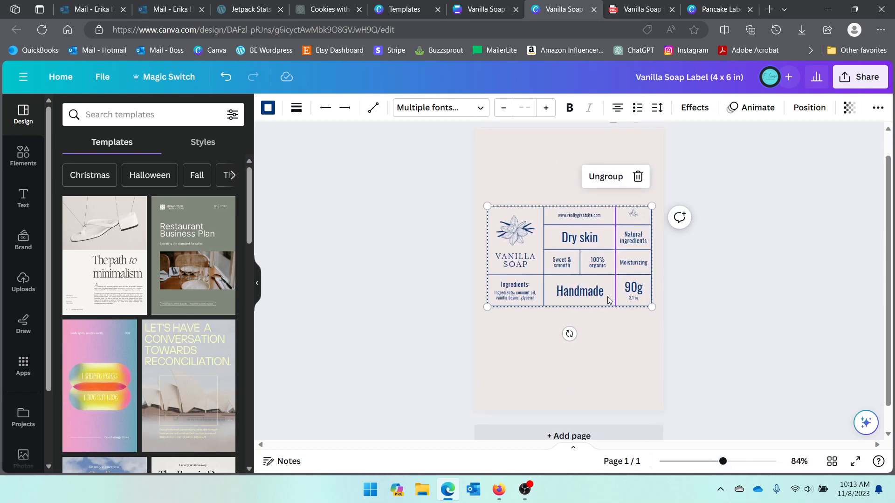
left_click_drag(607, 299, 659, 240)
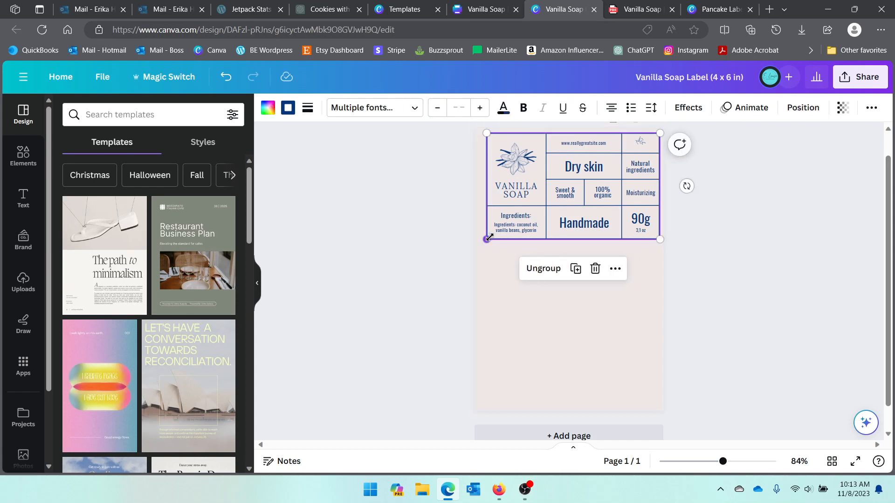
left_click_drag(487, 238, 484, 241)
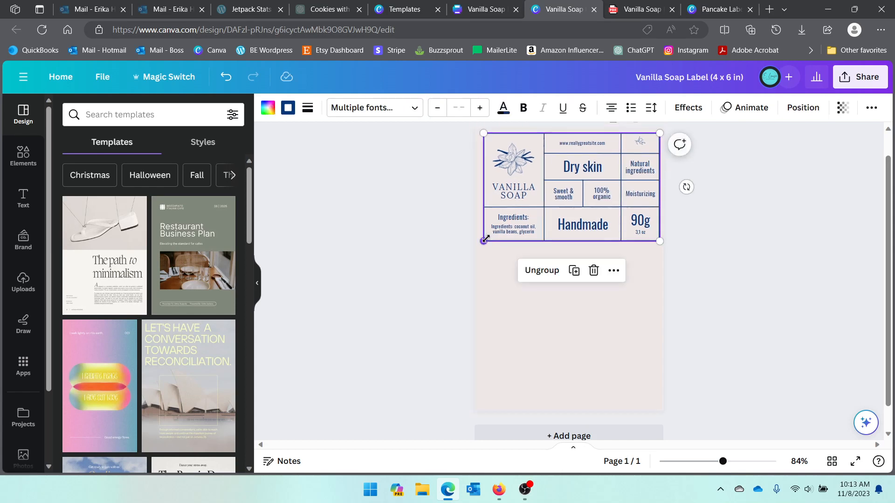
Center the grouped label horizontally on the page and deselect it
left_click(802, 107)
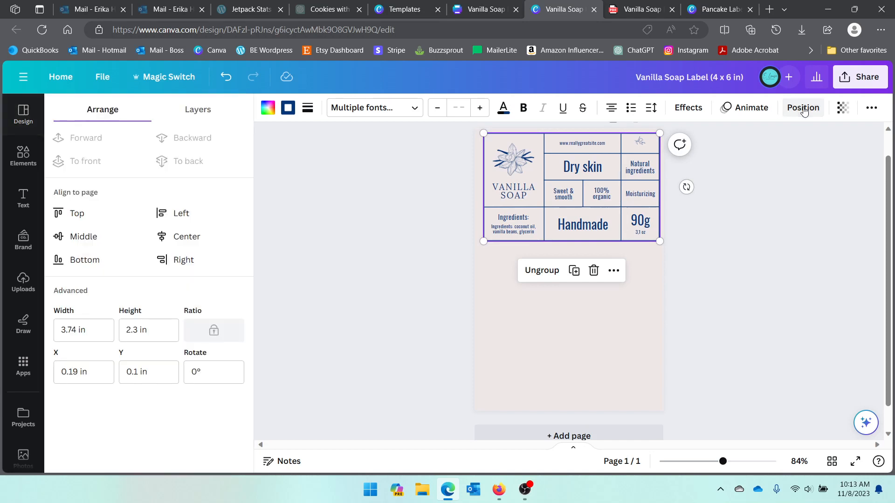
left_click(186, 237)
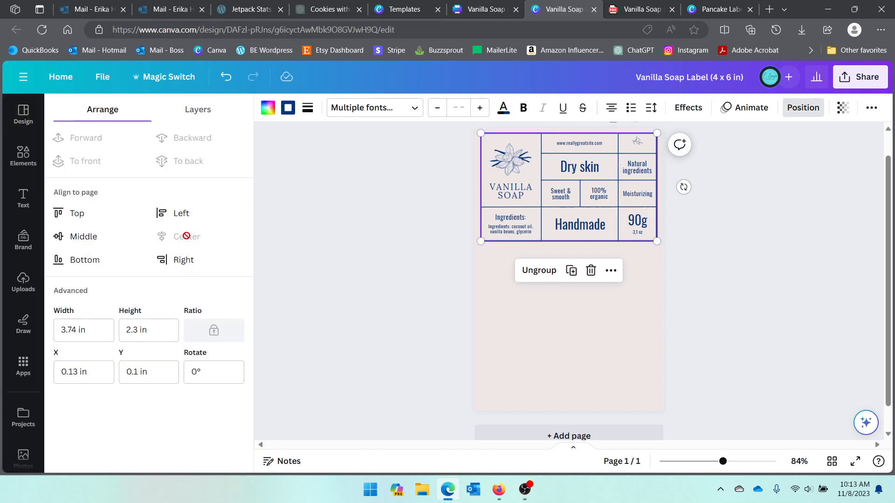
left_click(648, 334)
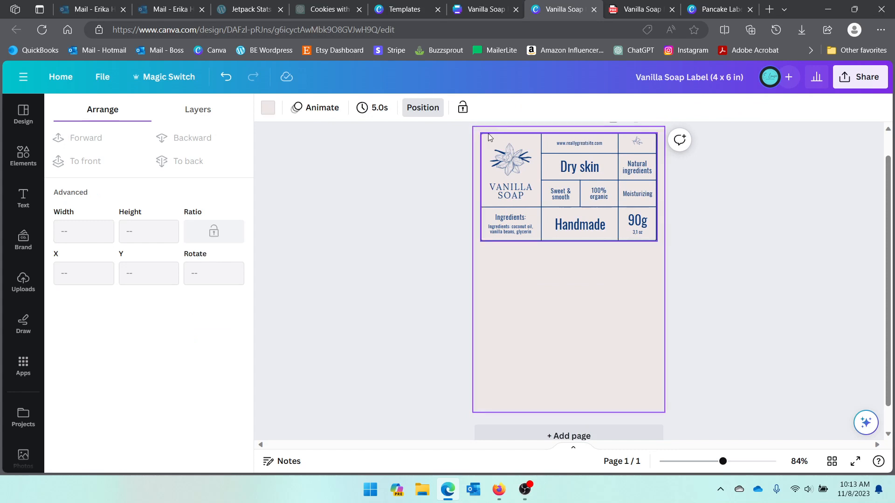
left_click(539, 165)
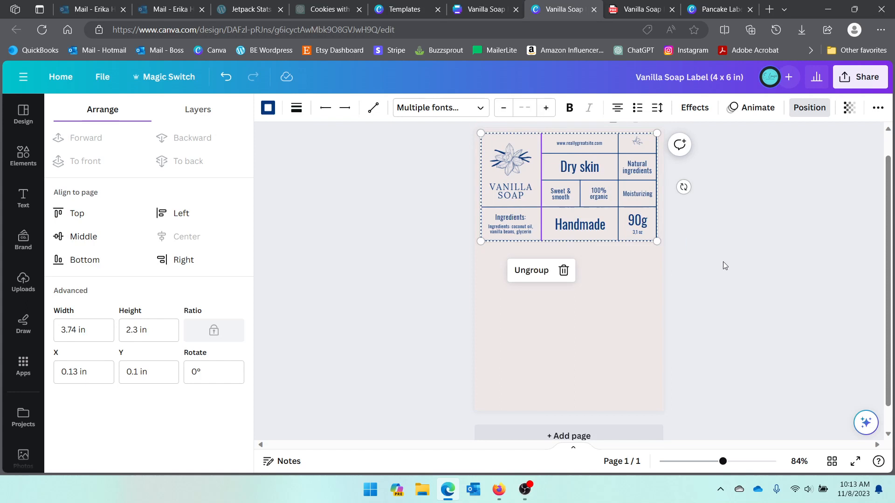
left_click(723, 264)
left_click(589, 325)
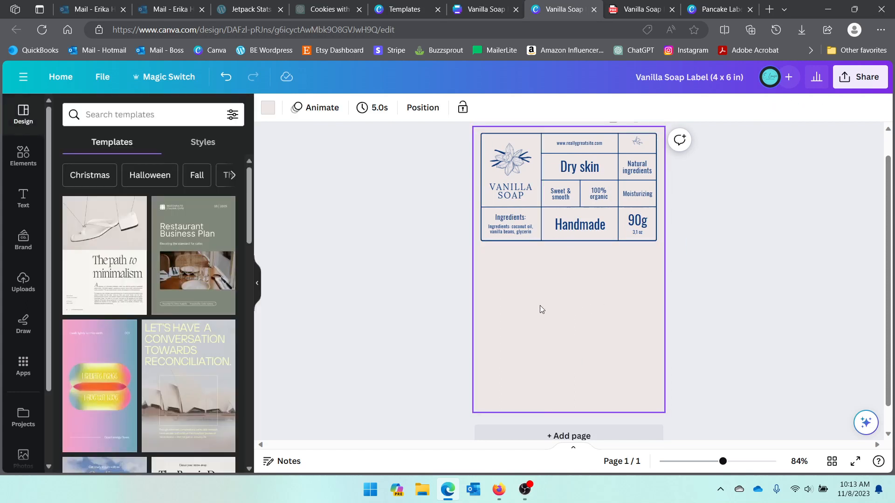
Duplicate the grouped label and place the copy in the lower half of the page, aligned under the original
left_click(554, 234)
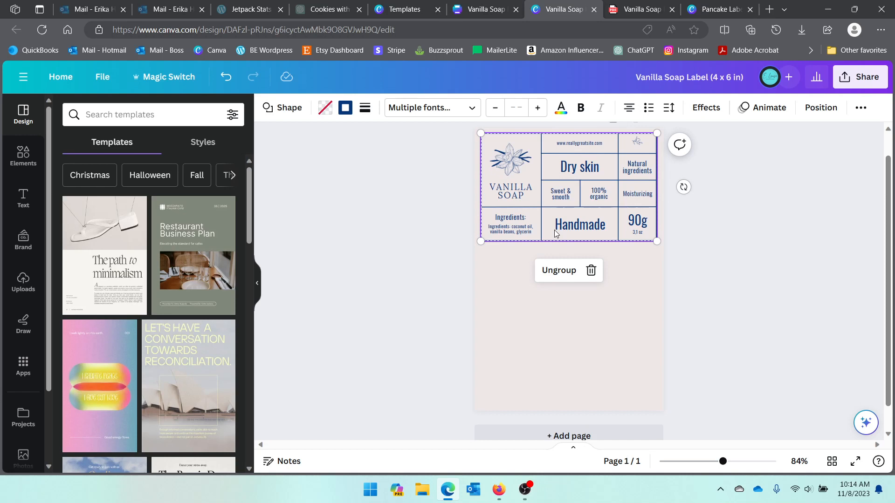
key("ctrl+d")
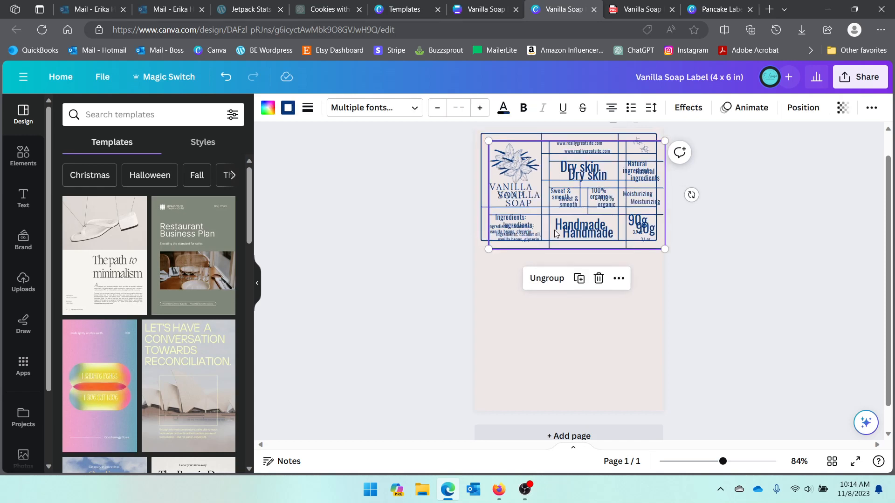
left_click_drag(626, 227, 616, 332)
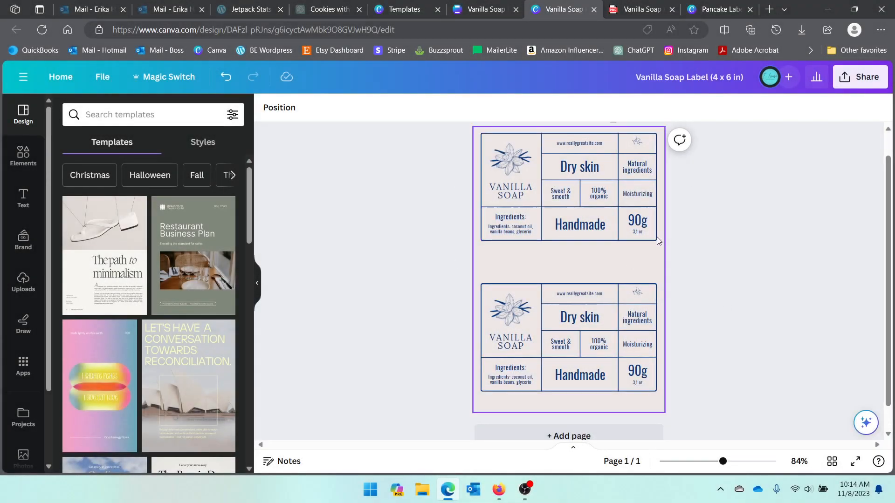
left_click(637, 265)
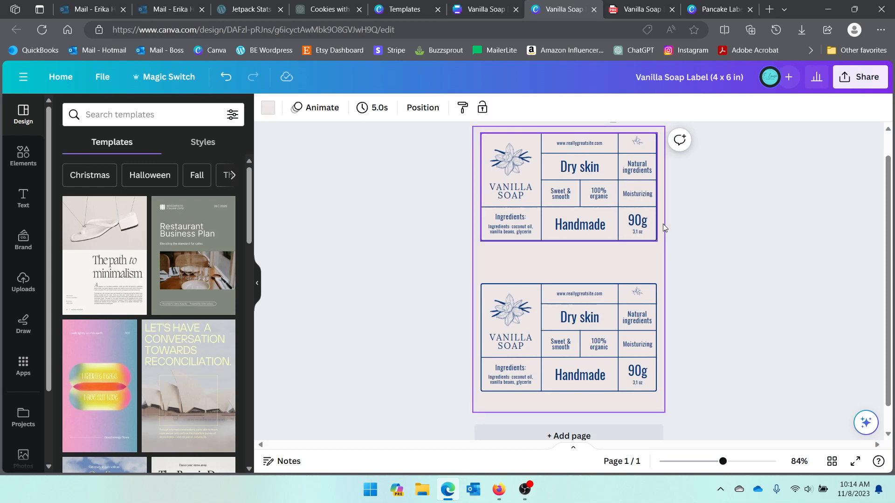
Download the two-label page as a PDF Print file with Flatten PDF enabled, request the download again, and open the newest PDF
left_click(848, 76)
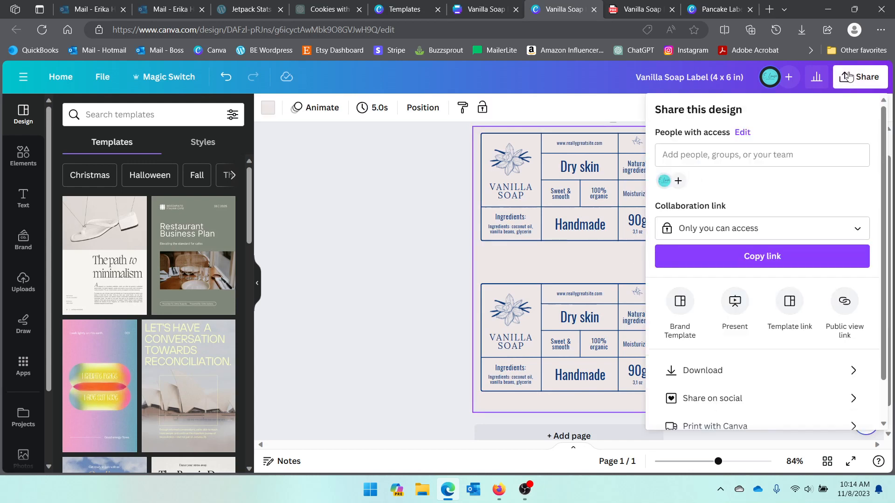
left_click(705, 371)
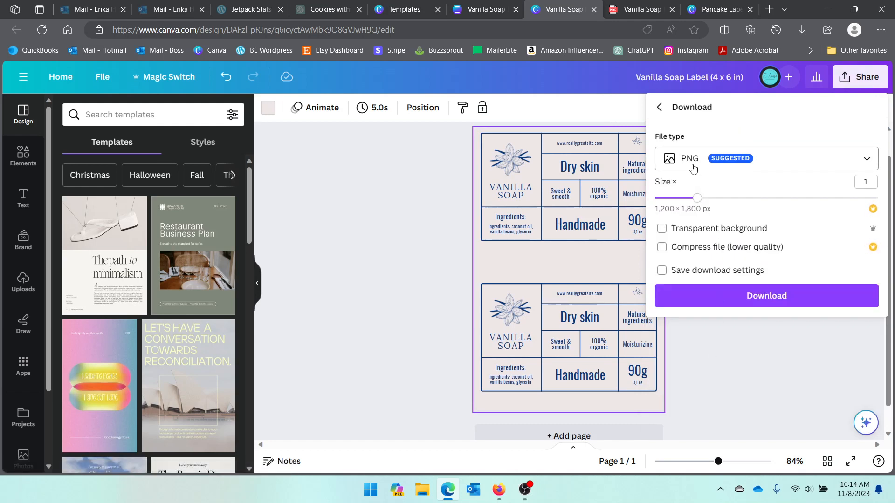
left_click(693, 167)
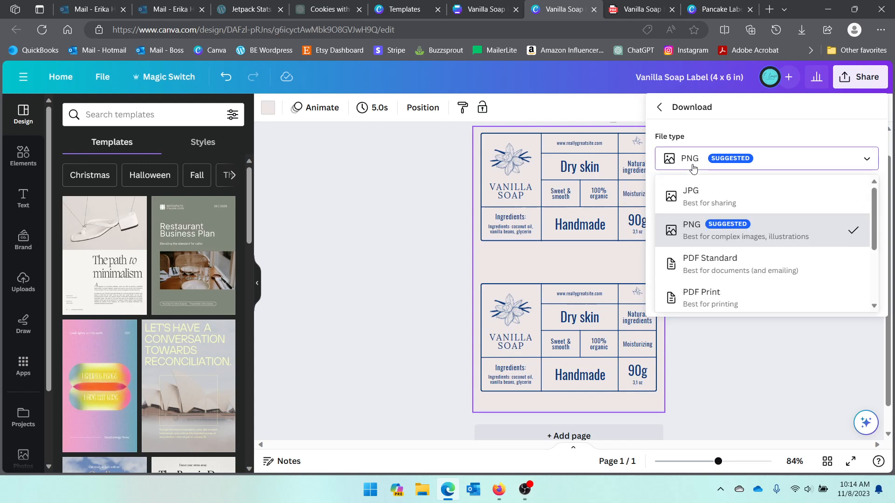
left_click(705, 304)
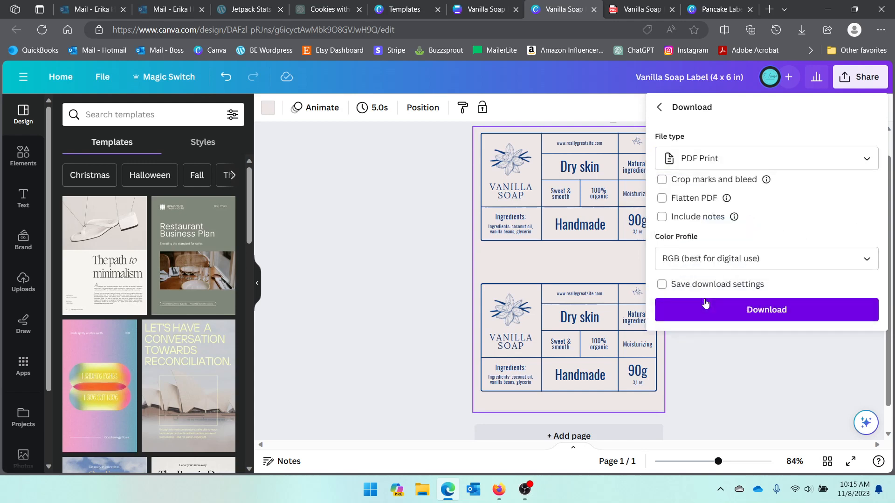
left_click(662, 199)
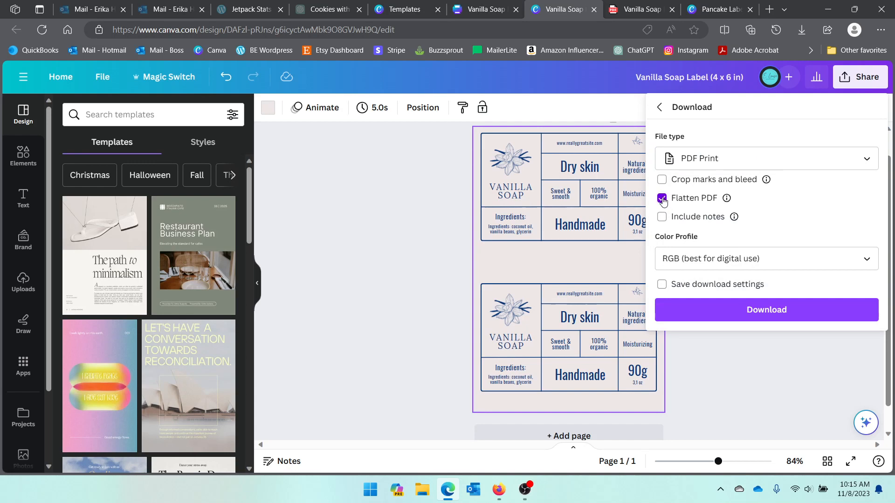
left_click(747, 311)
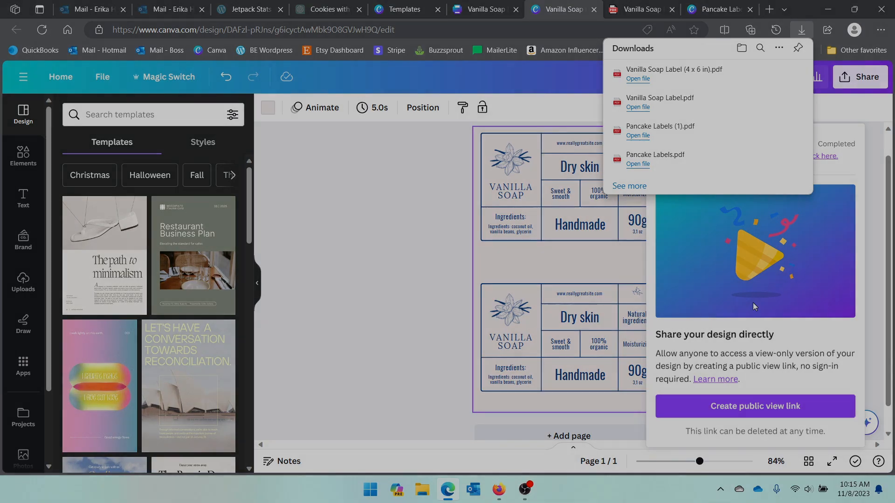
left_click(824, 156)
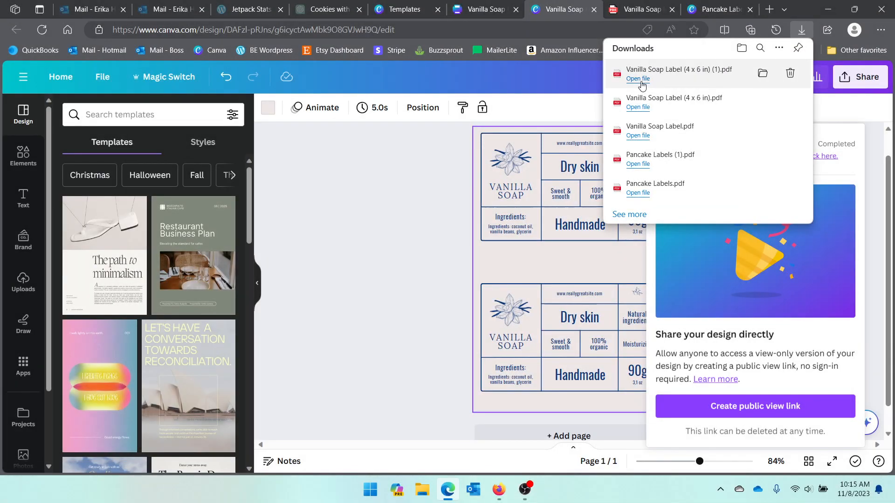
left_click(638, 79)
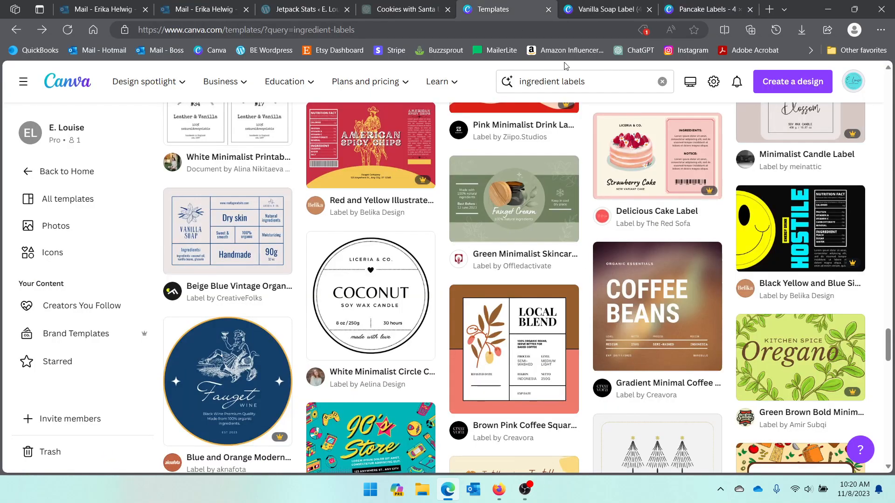
Browse the "ingredient labels" template results back toward the start of the list
scroll(546, 269, "up", 10)
scroll(547, 269, "up", 15)
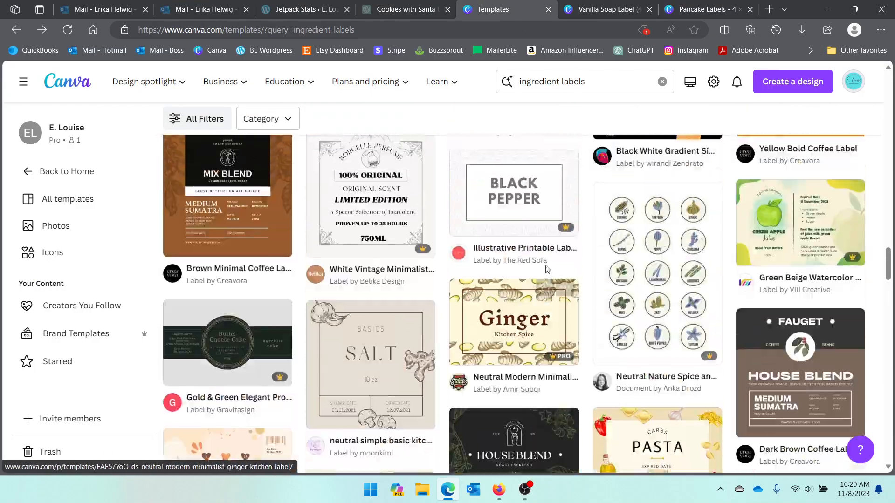
scroll(545, 270, "up", 10)
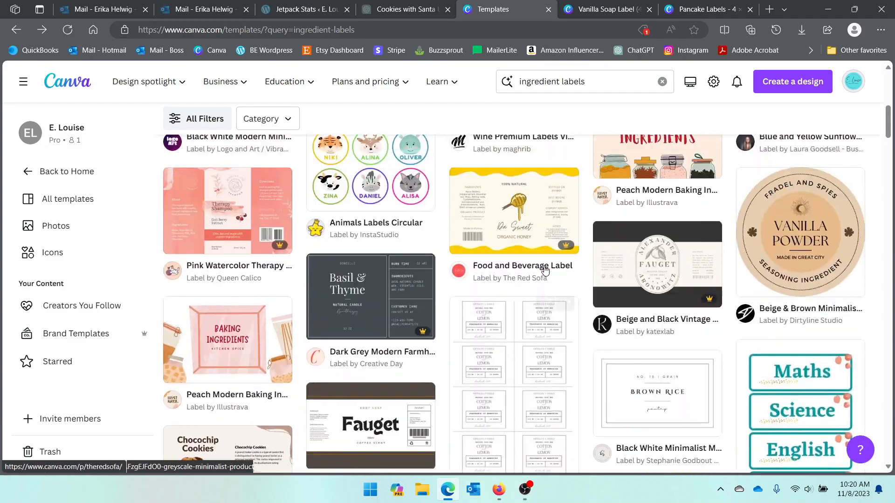